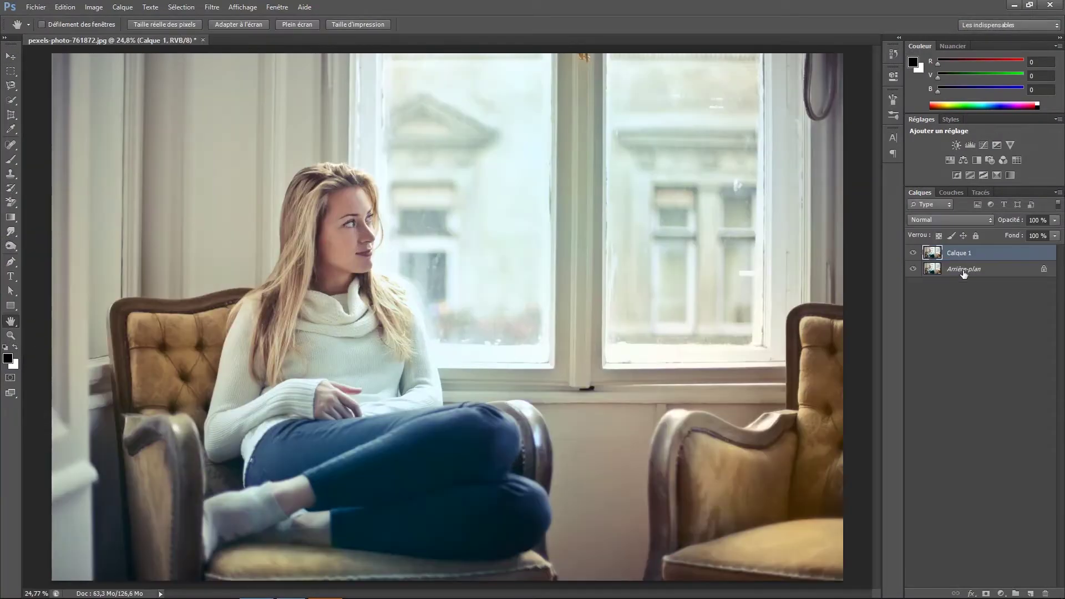
Unlock the background and mask out the right window pane with an inverted Quick Selection mask
drag(962, 269, 1044, 593)
key(w)
drag(678, 137, 751, 216)
drag(651, 183, 683, 329)
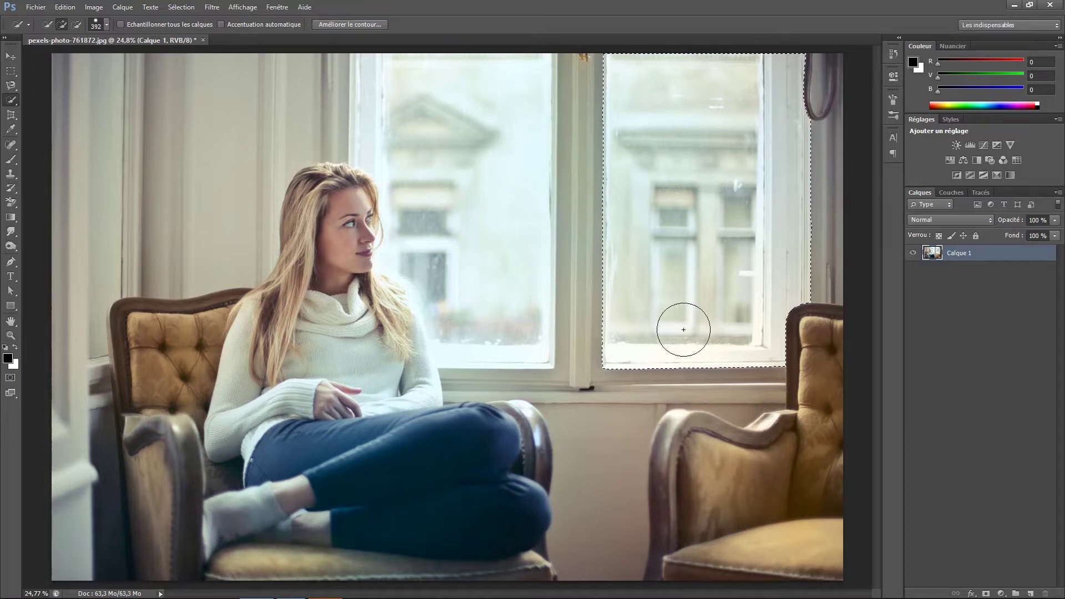
click(986, 593)
key(ctrl+i)
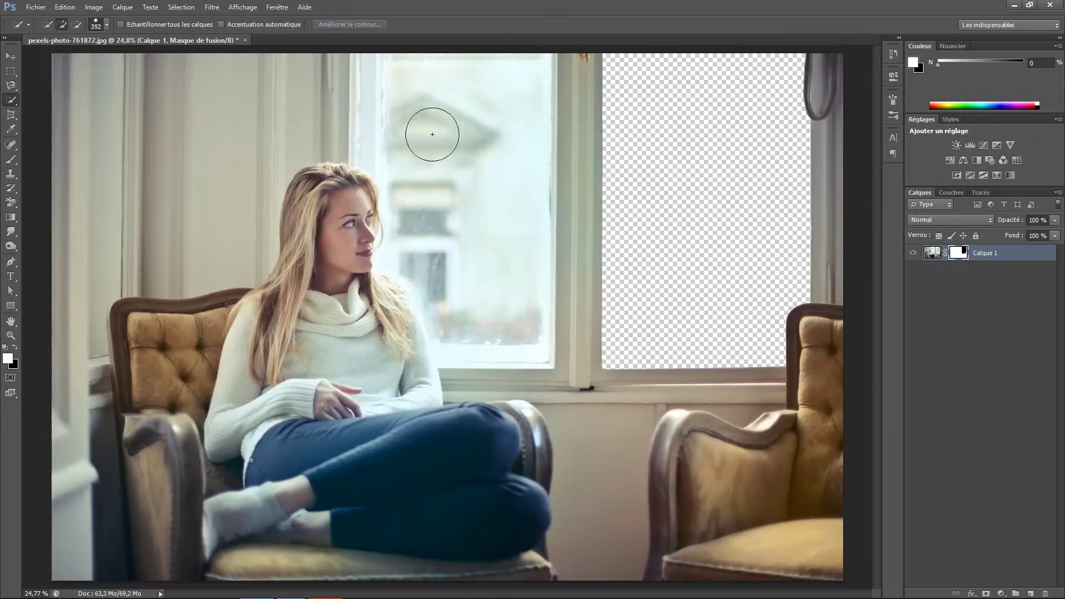
Zoom in on the face and trim the selection along the hair, nose and chin
scroll(442, 150, up, 10)
drag(464, 257, 389, 267)
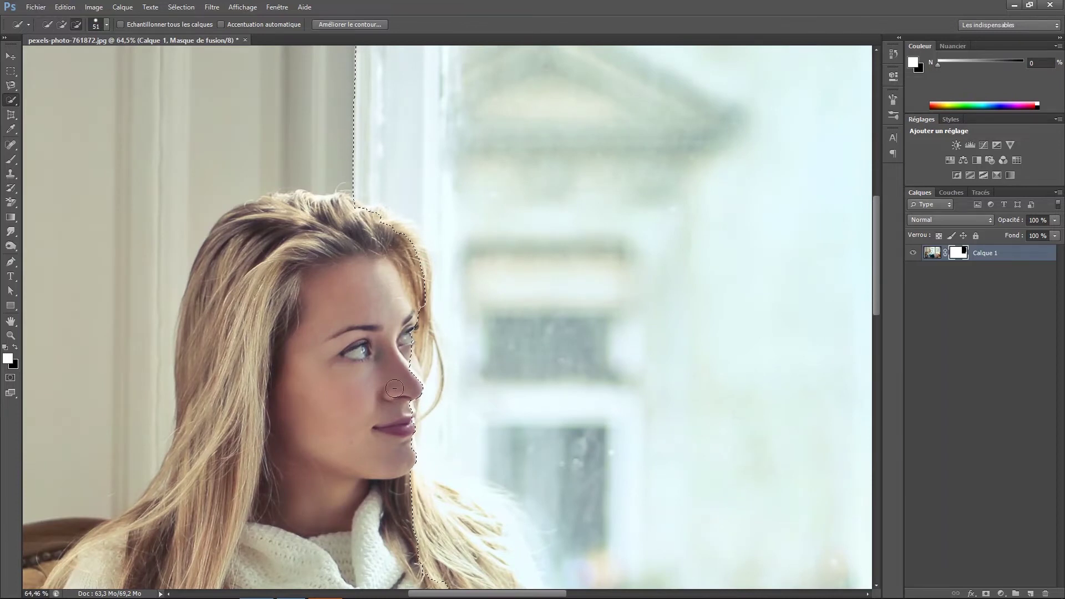
scroll(397, 420, up, 3)
drag(410, 172, 421, 184)
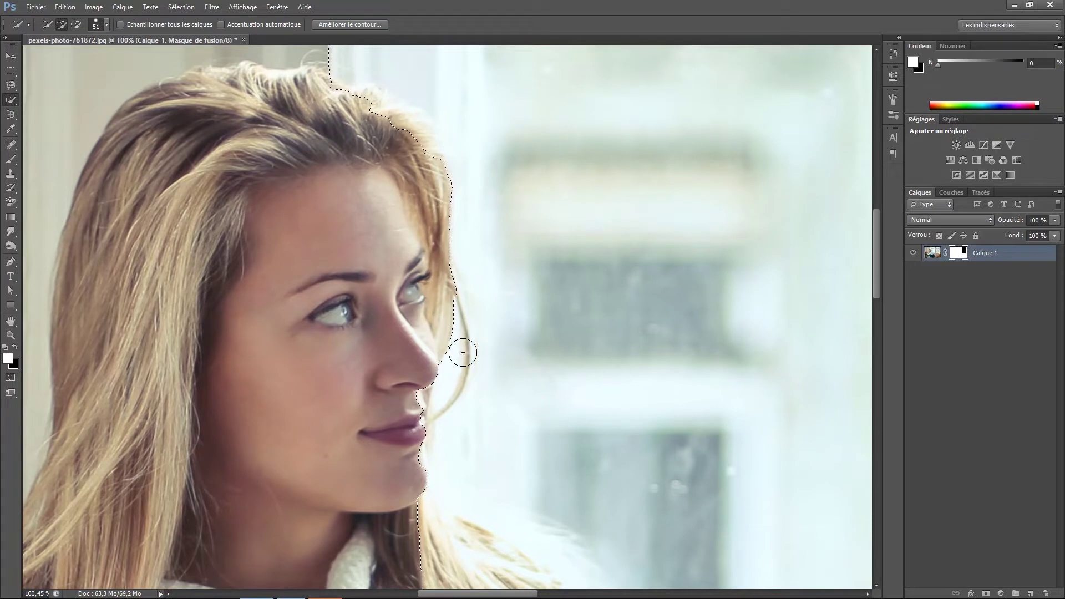
drag(494, 359, 456, 362)
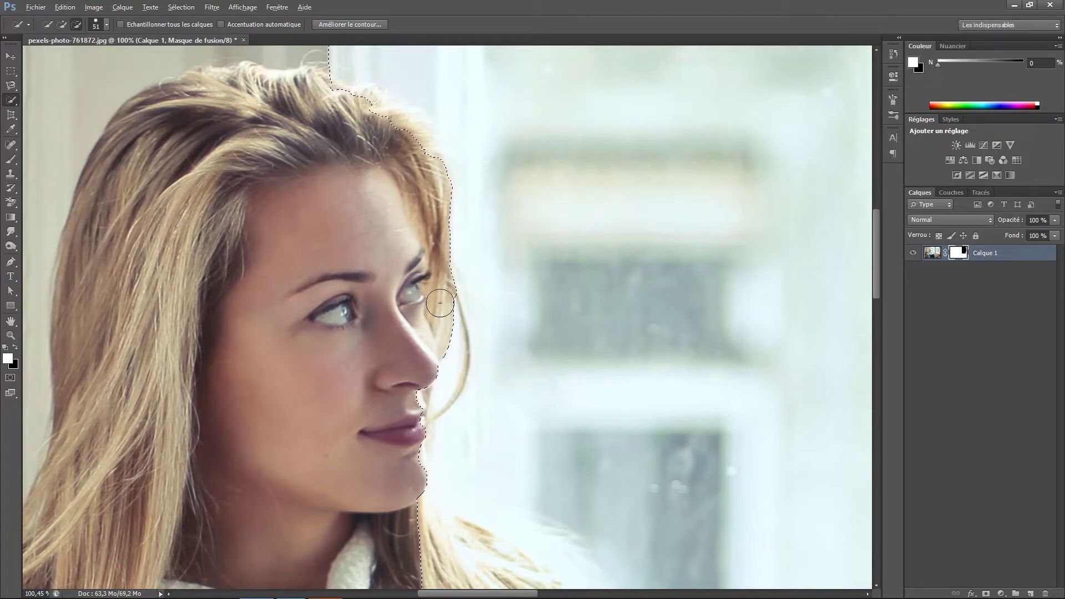
Remove the sweater arm from the selection and refine its edge
scroll(439, 303, up, 5)
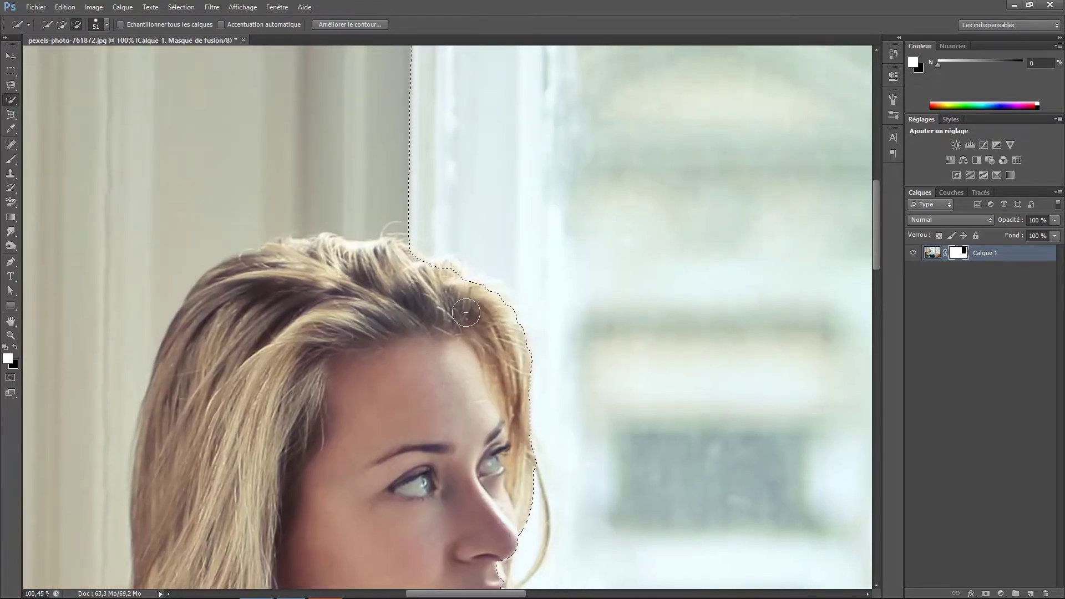
scroll(405, 277, down, 10)
scroll(423, 275, up, 2)
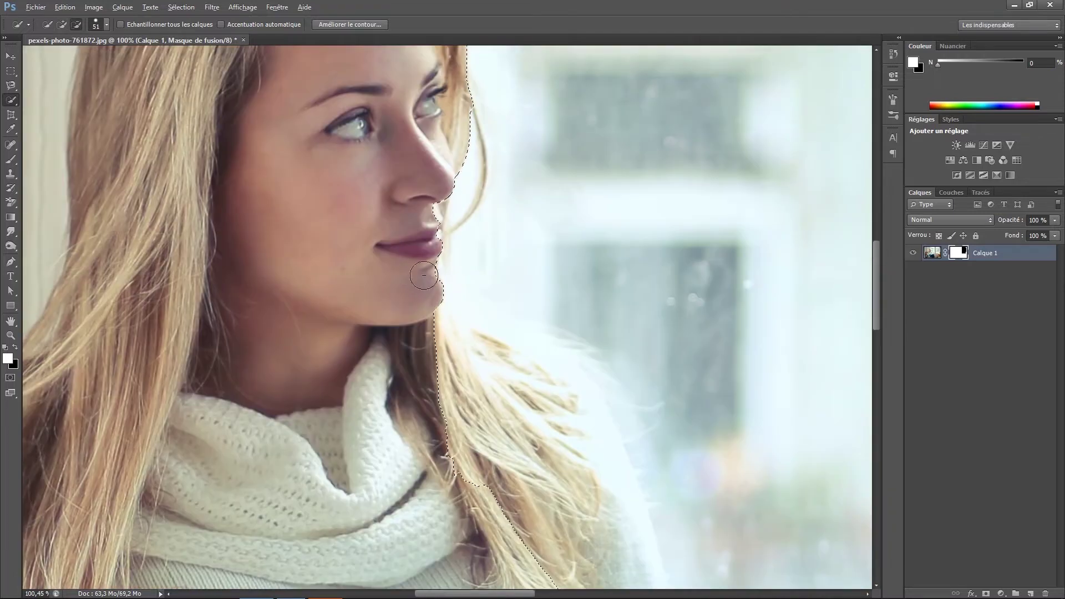
scroll(407, 316, up, 3)
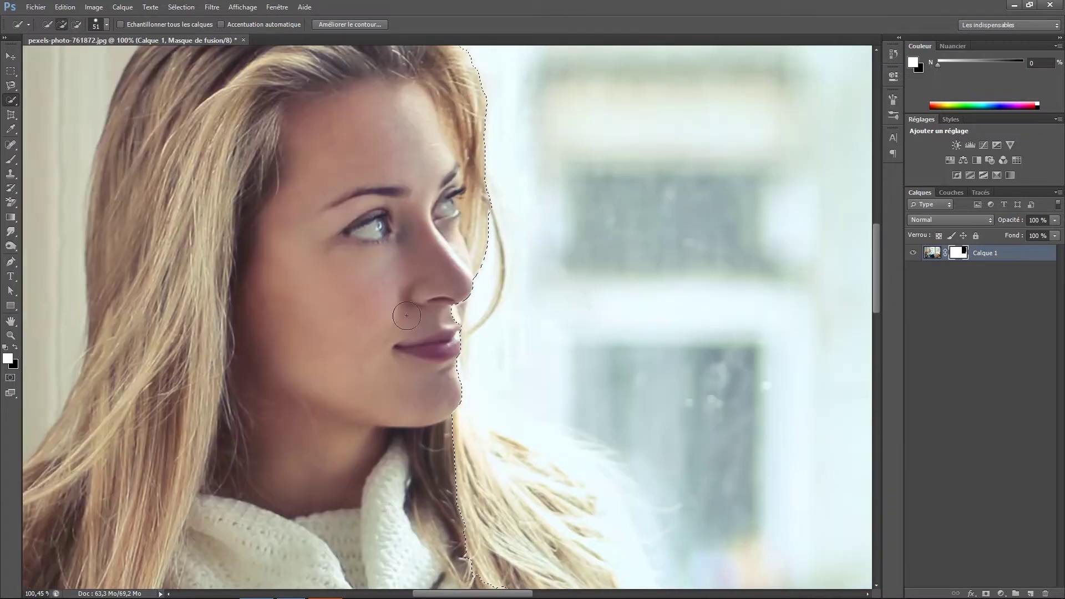
scroll(438, 289, down, 2)
scroll(399, 280, down, 8)
scroll(377, 299, down, 2)
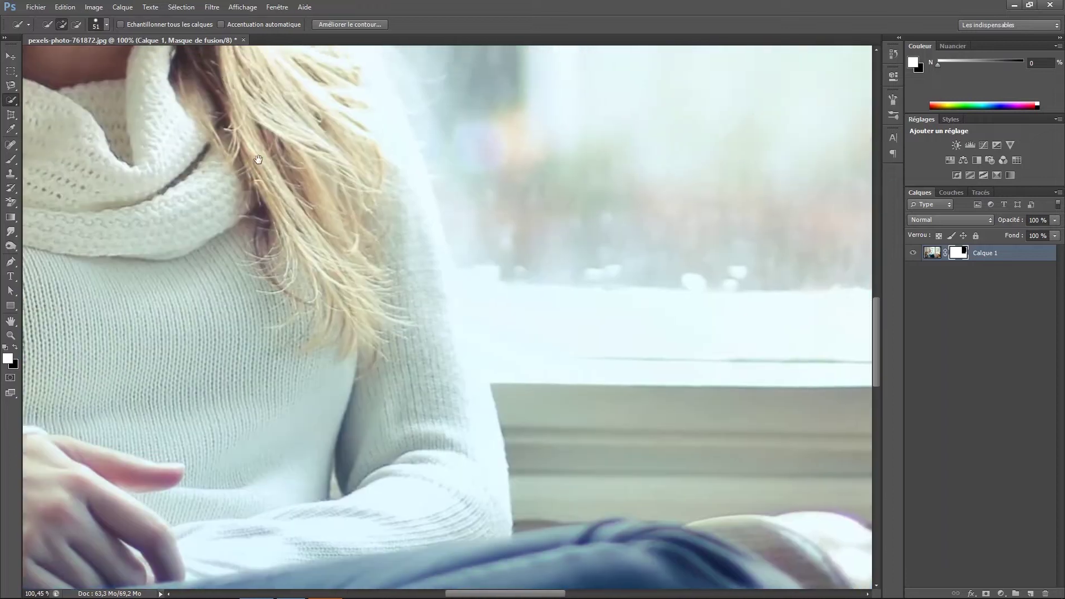
scroll(336, 460, right, 1)
drag(336, 459, 447, 439)
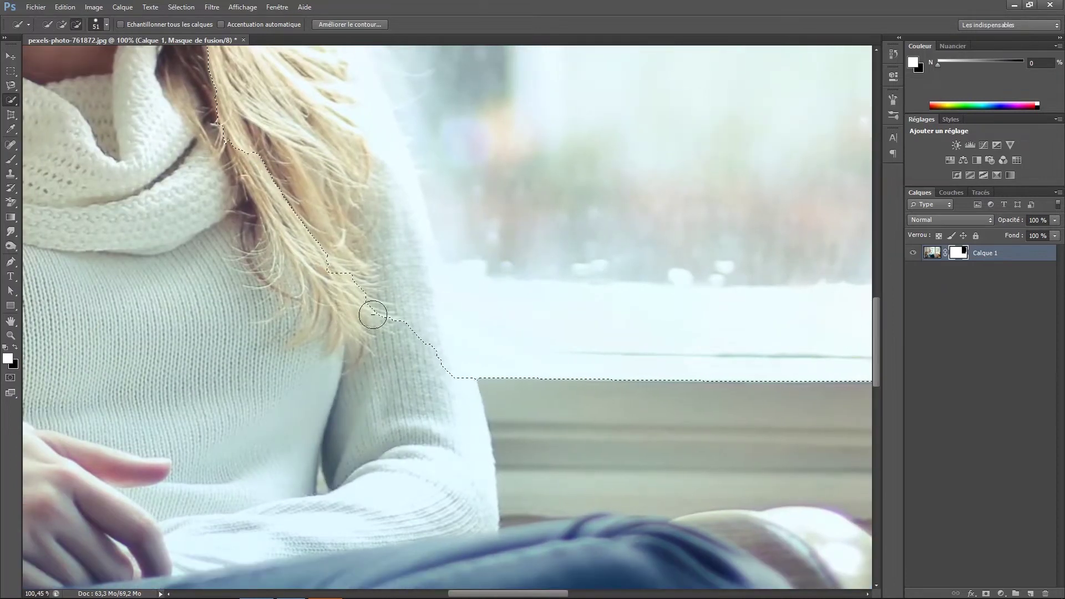
drag(422, 379, 435, 359)
Pull the selection edge off the neck, undoing a stray background addition
scroll(404, 402, up, 3)
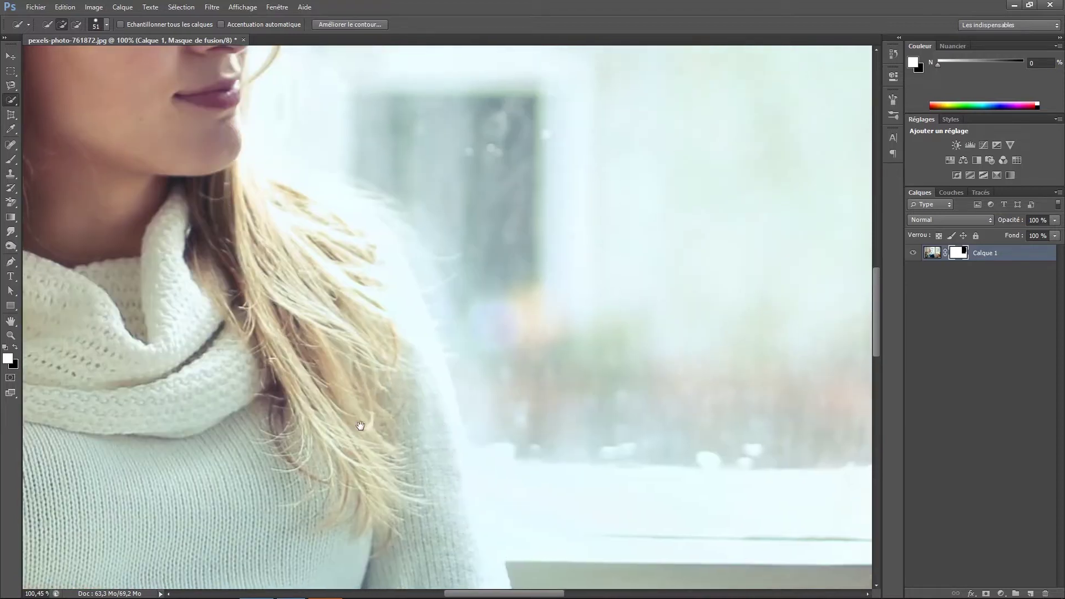
scroll(406, 422, up, 2)
click(405, 393)
scroll(332, 371, up, 2)
mouse_move(282, 356)
mouse_down()
mouse_move(403, 345)
mouse_move(399, 389)
mouse_up()
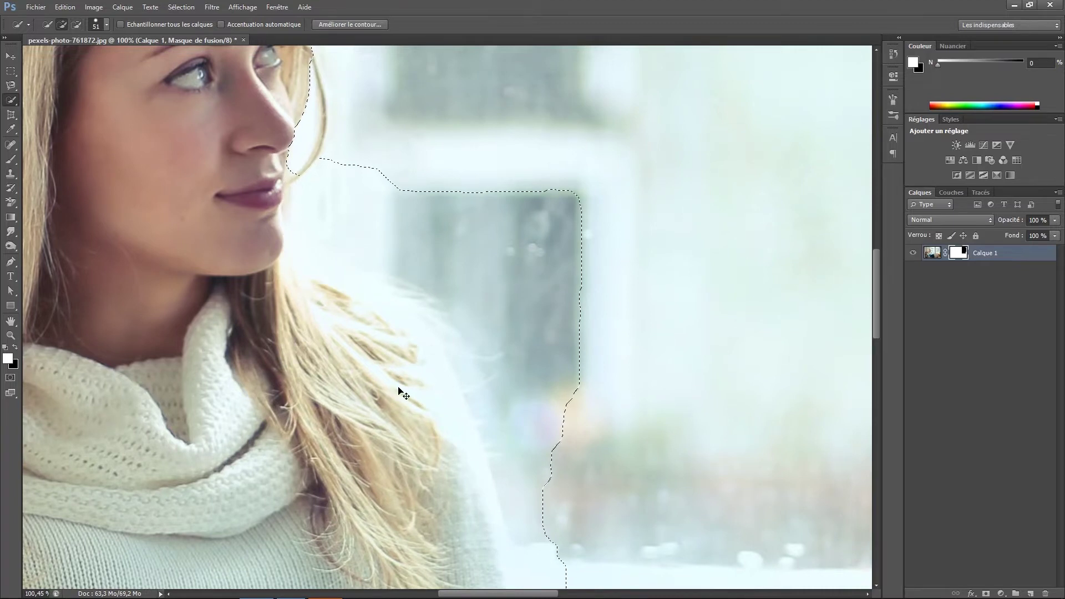
scroll(409, 424, up, 1)
drag(403, 420, 403, 395)
key(ctrl+z)
Adjust the hair strands by the nose and make the left window pane transparent
scroll(444, 355, up, 3)
scroll(490, 286, up, 5)
click(446, 224)
scroll(446, 224, down, 4)
click(519, 320)
key(alt)
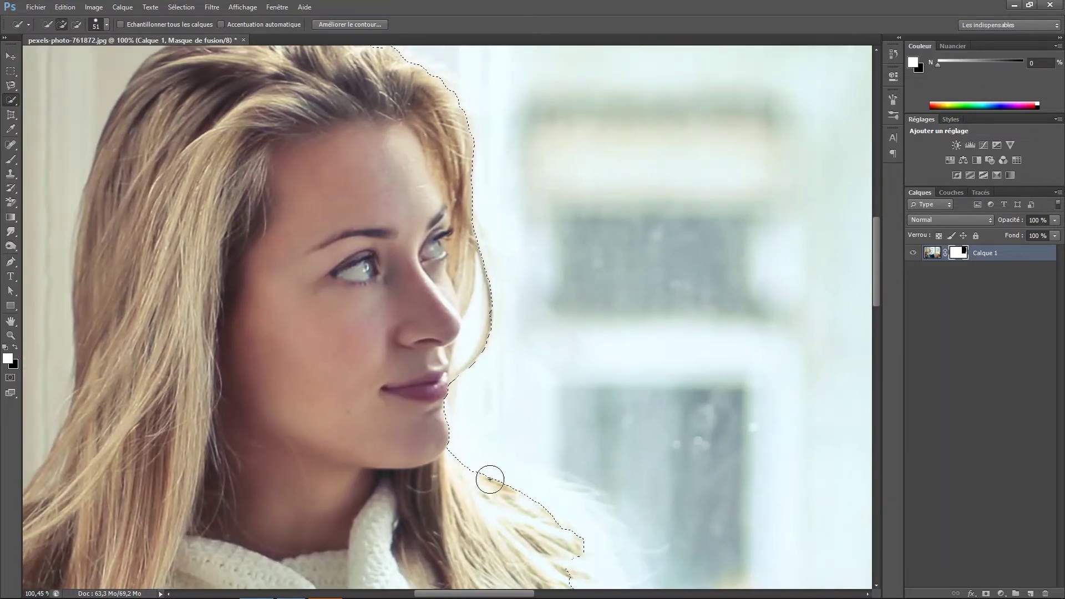
scroll(490, 479, down, 1)
scroll(494, 443, down, 4)
scroll(502, 361, down, 3)
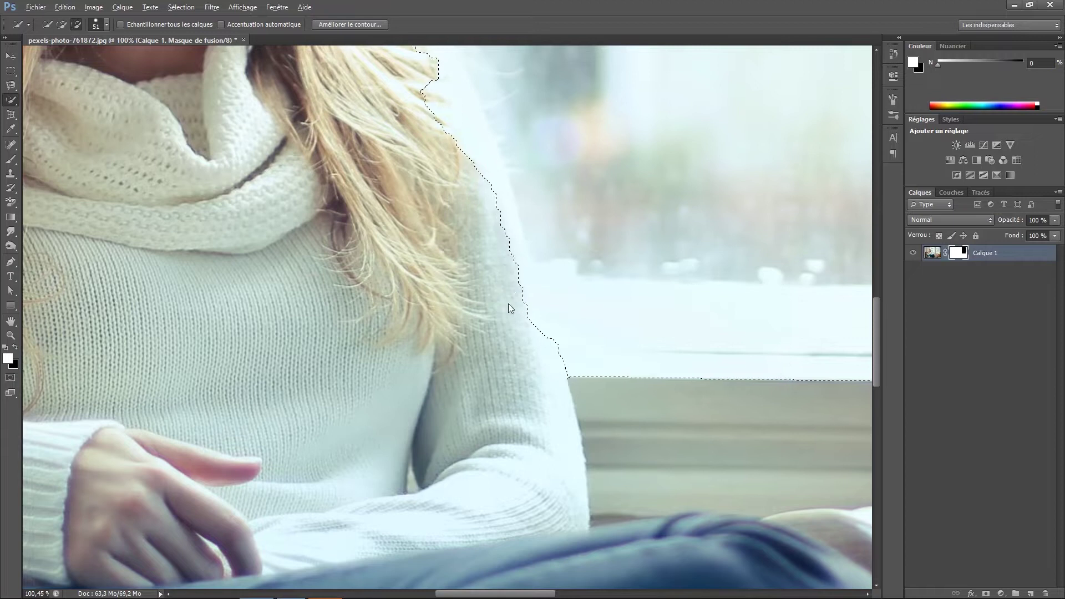
key(ctrl+0)
Set black as the paint colour, zoom on the face, and choose a Soft Round brush
key(h)
key(x)
key(alt+BackSpace)
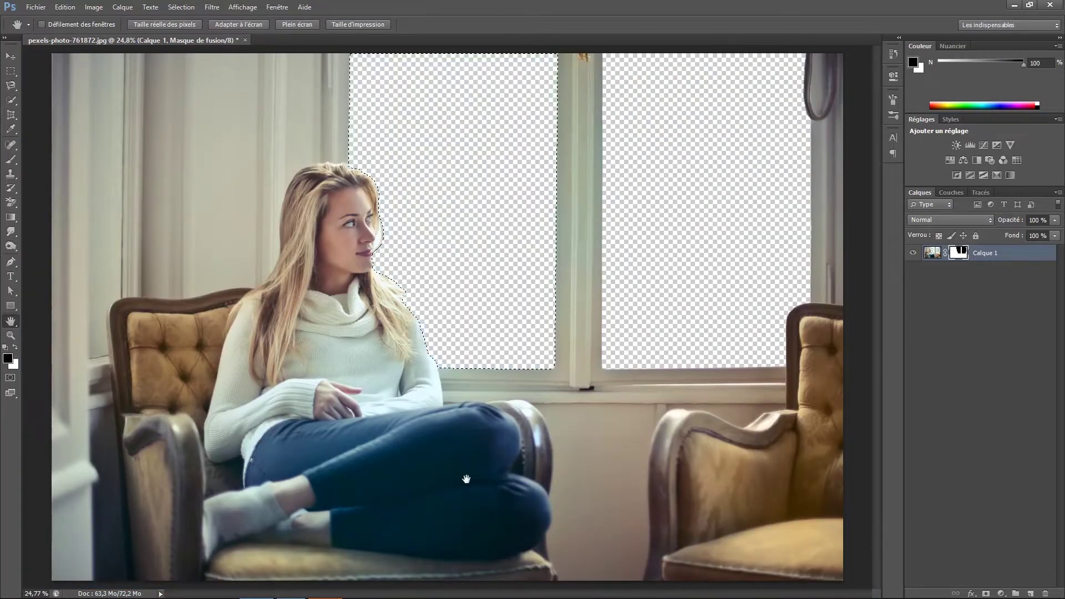
drag(405, 292, 472, 291)
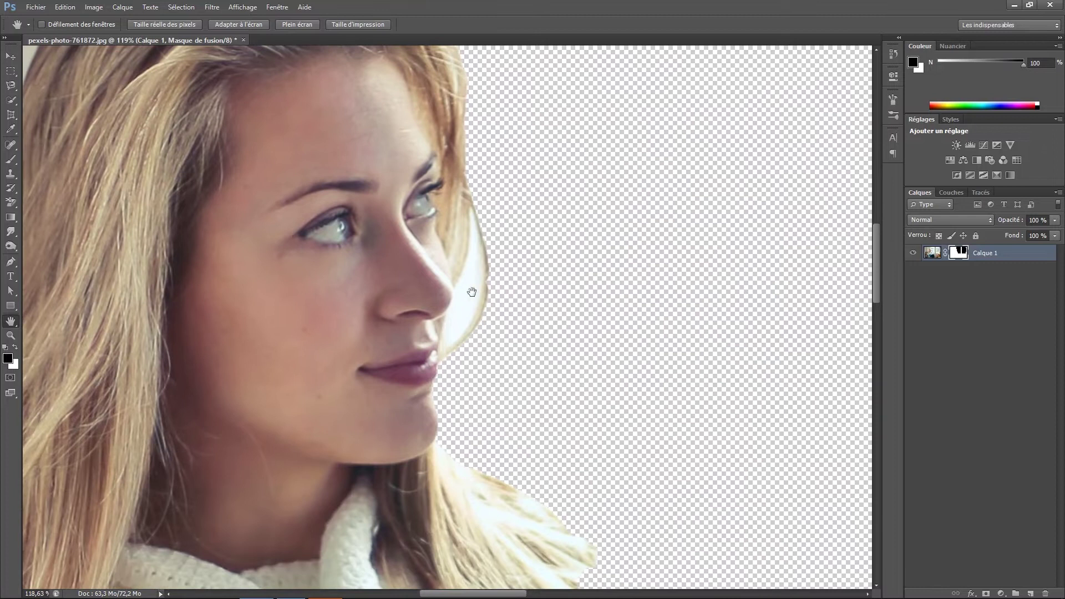
key(b)
right_click(471, 289)
click(532, 405)
alt+right_click(494, 230)
Paint out the white patch beside the nose with a progressively smaller brush
drag(471, 278, 460, 314)
alt+right_click(452, 316)
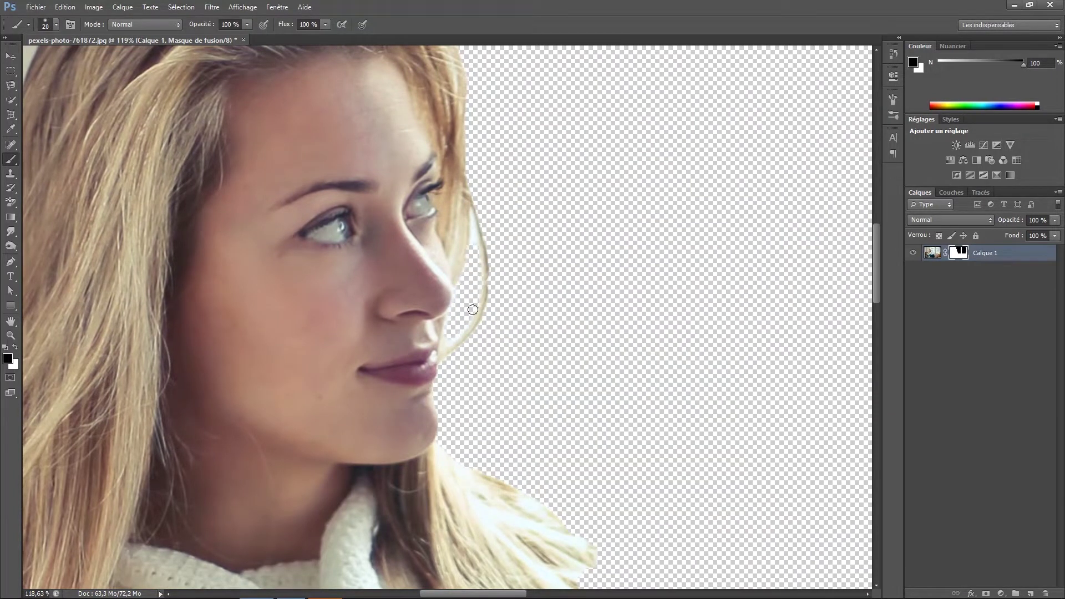
alt+right_click(472, 225)
alt+scroll(471, 255, up, 5)
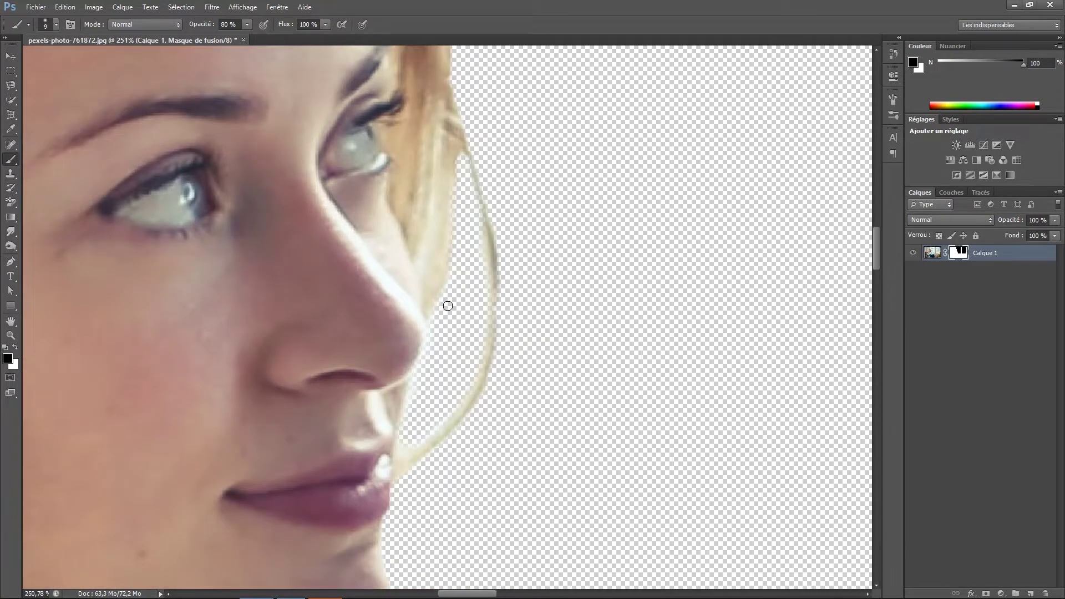
scroll(438, 333, up, 3)
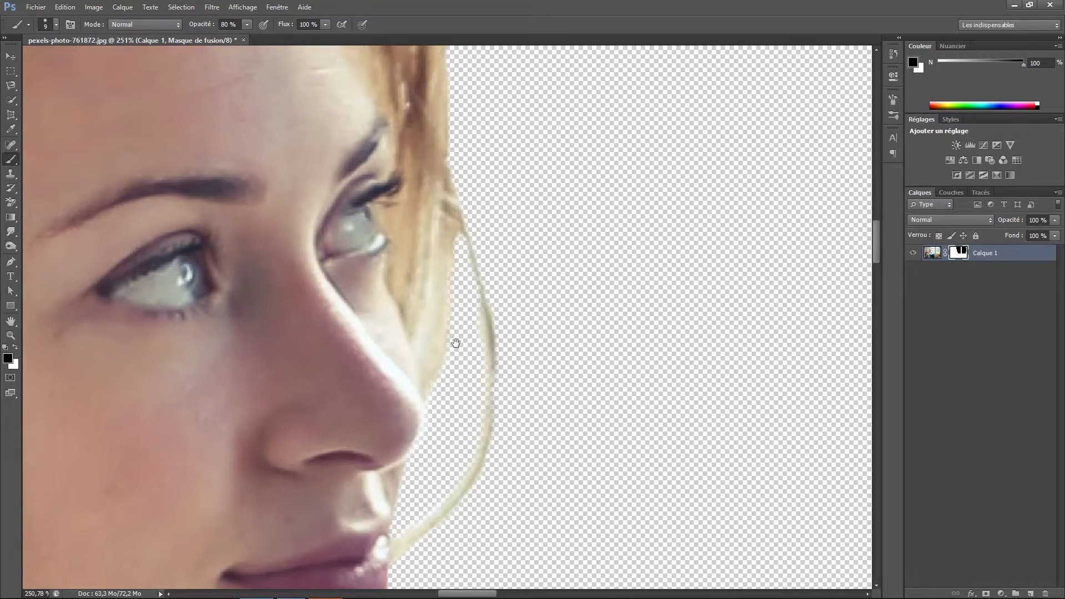
scroll(488, 261, down, 5)
scroll(505, 299, up, 3)
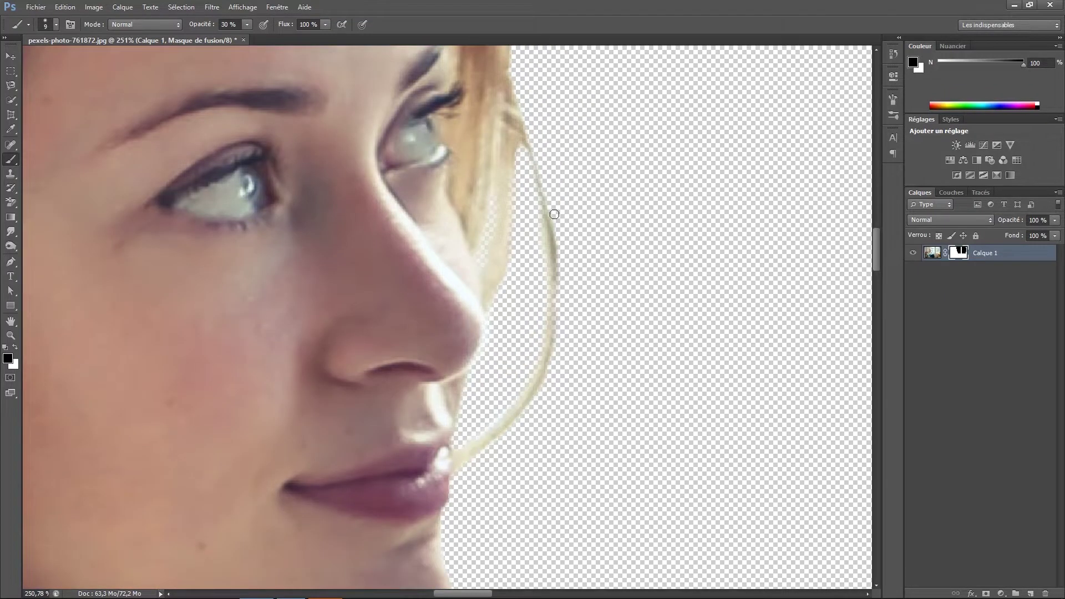
scroll(540, 420, up, 10)
key(bracketleft)
key(bracketleft)
key(bracketleft)
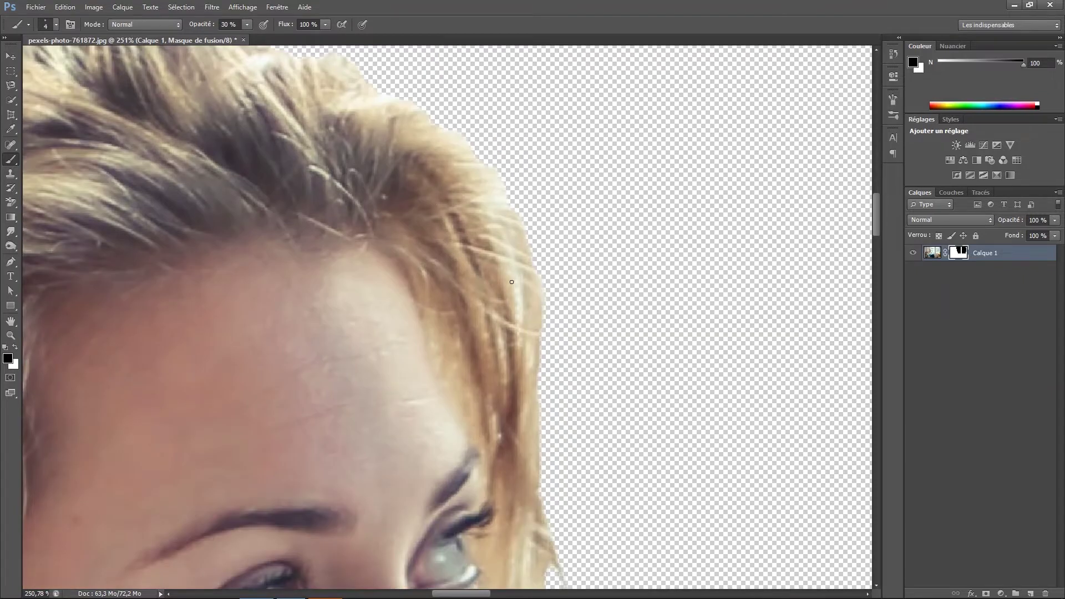
key(ctrl+0)
Place the underwater stock image and move its layer below the woman's layer
key(v)
click(36, 7)
click(116, 233)
double_click(613, 336)
drag(624, 230, 565, 247)
key(Return)
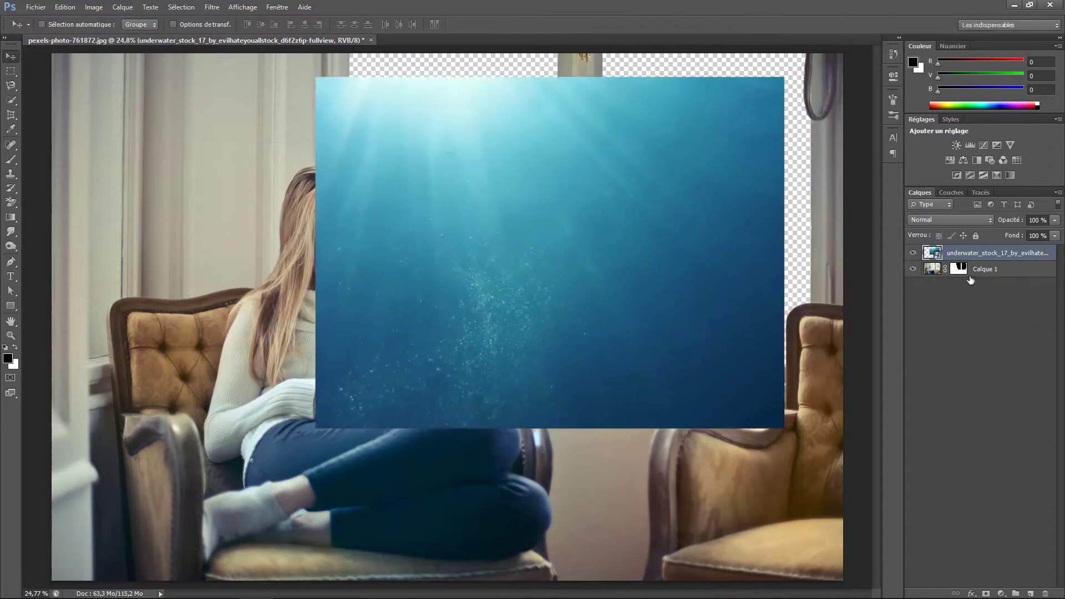
drag(969, 280, 976, 277)
Scale and position the underwater image to fill the window
key(ctrl+t)
drag(784, 428, 914, 464)
mouse_move(554, 278)
mouse_down()
mouse_move(520, 208)
mouse_move(489, 340)
mouse_up()
right_click(496, 345)
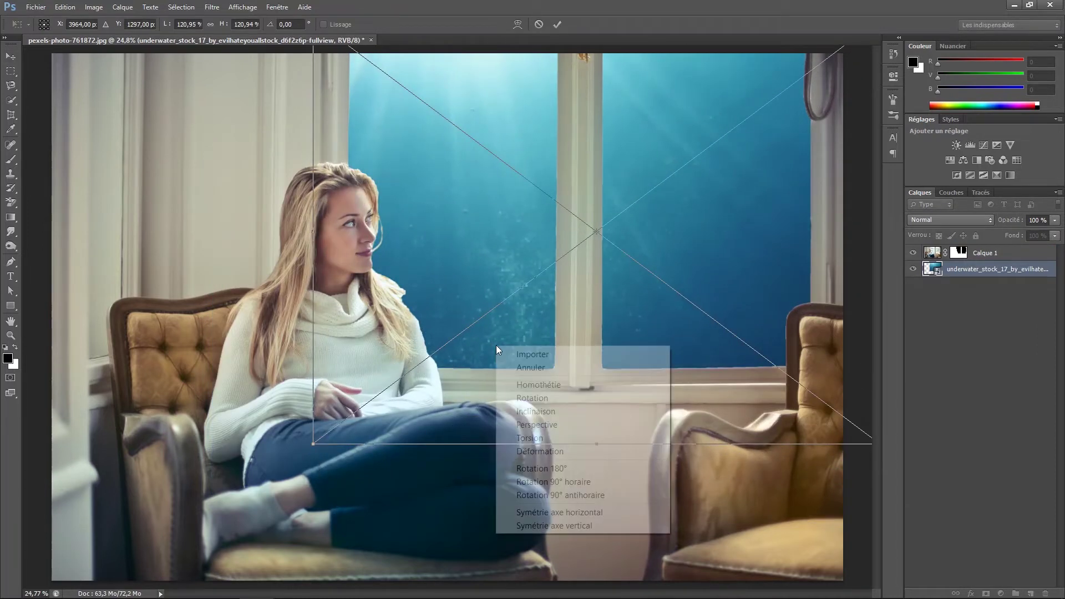
key(Escape)
mouse_move(721, 282)
mouse_down()
mouse_move(659, 326)
mouse_move(670, 332)
mouse_move(672, 301)
mouse_up()
key(Return)
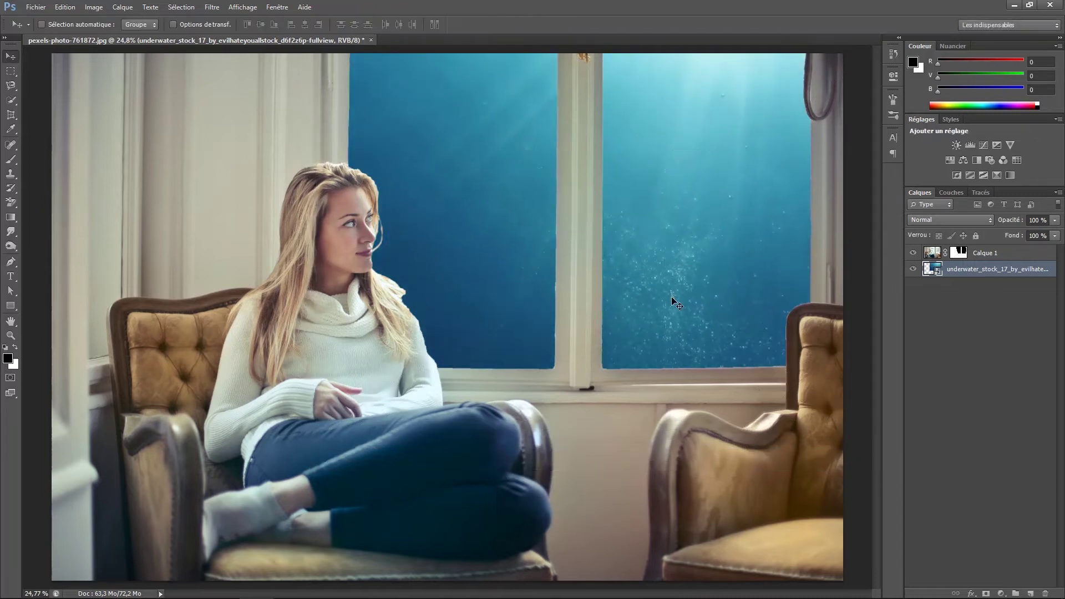
Rename the layer 'Underwater' and rasterize it
text(Underwater)
key(Return)
right_click(965, 278)
click(831, 330)
Place the orca image over the window, enlarge it slightly, and bring it above the woman
click(36, 6)
click(50, 230)
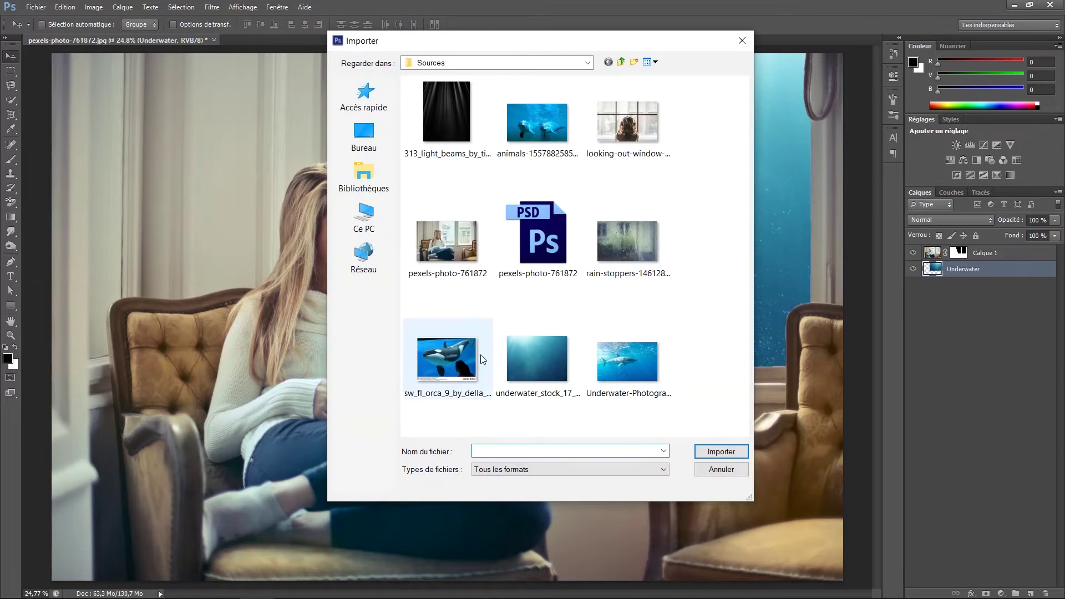
double_click(448, 357)
drag(543, 190, 582, 274)
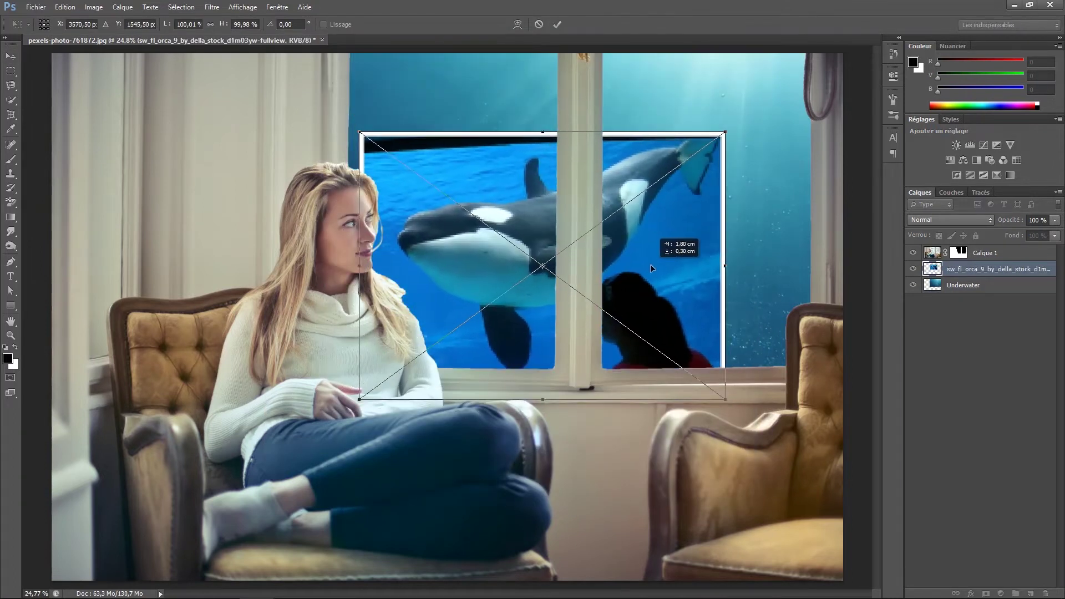
drag(717, 131, 746, 117)
key(Return)
key(ctrl+bracketright)
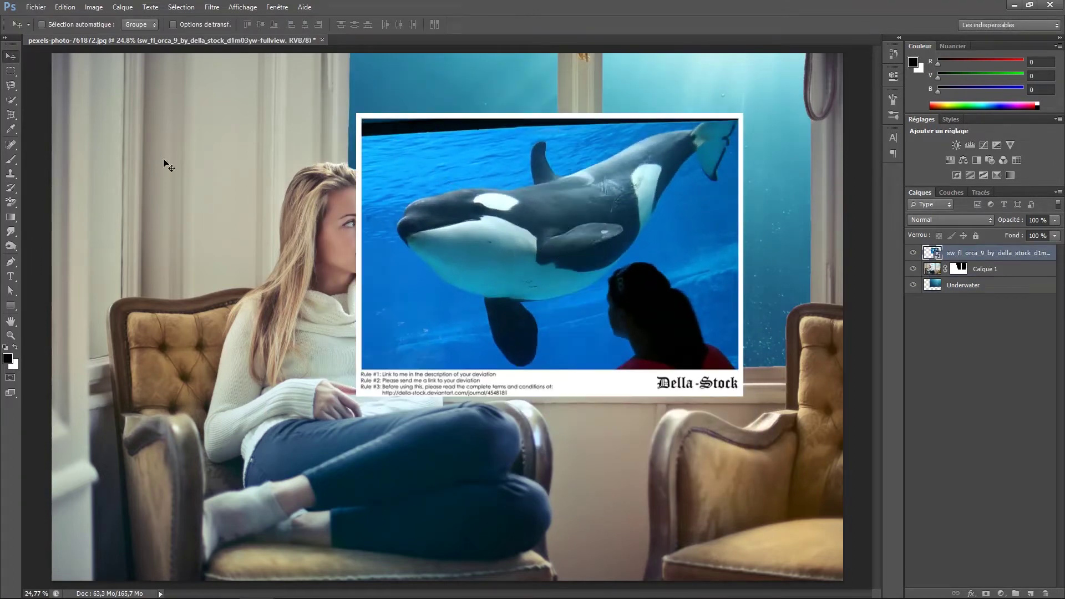
Quick Select the orca, covering tail, dorsal fin and belly, and trim the fluke edge
click(11, 100)
click(554, 230)
scroll(555, 230, up, 3)
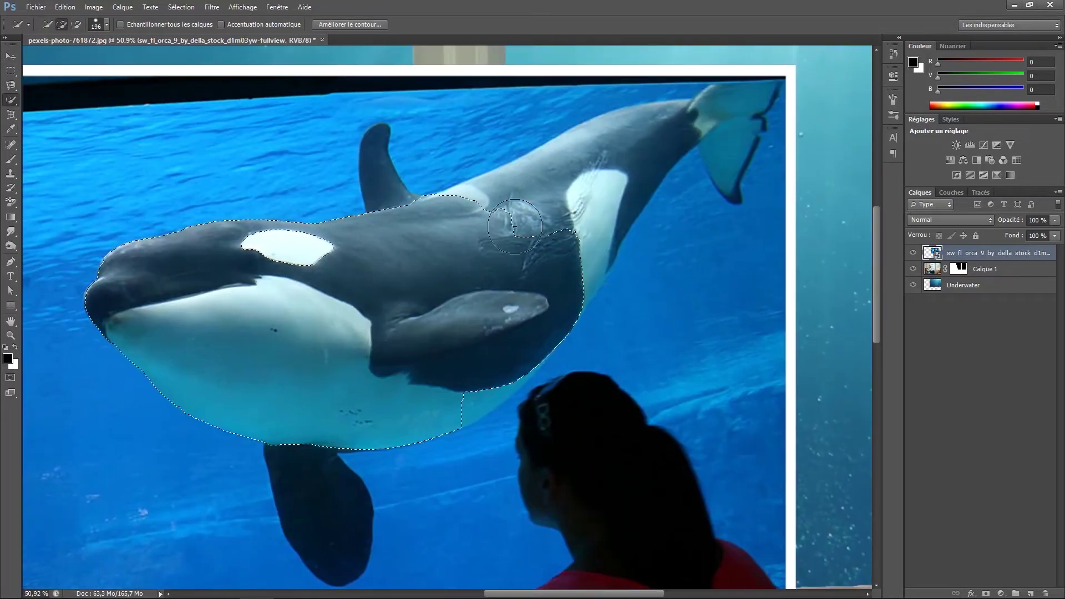
key(bracketleft)
key(bracketleft)
key(bracketleft)
drag(520, 207, 583, 278)
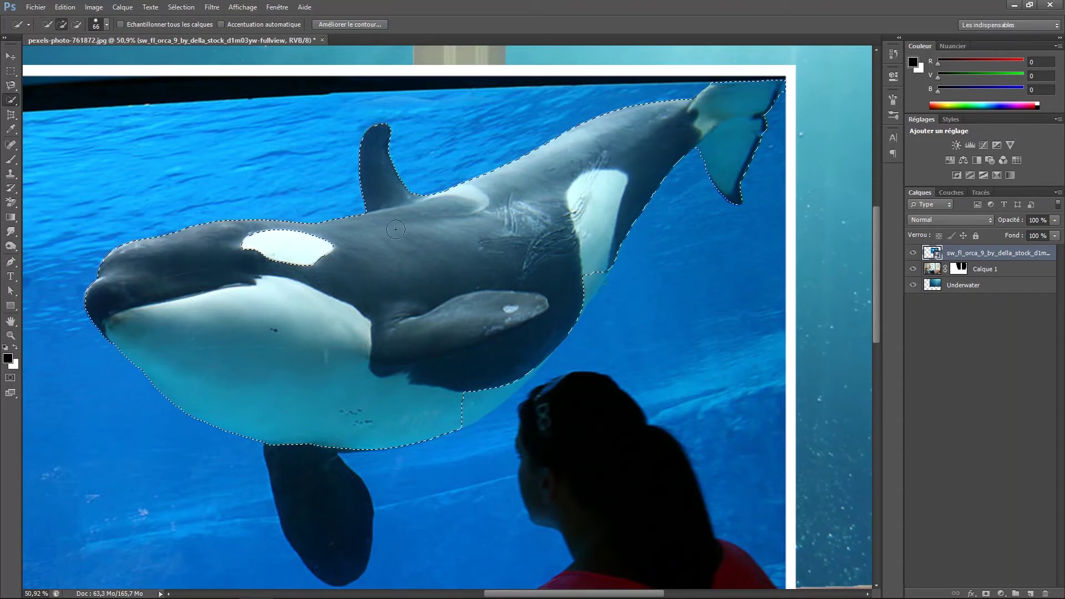
drag(583, 278, 507, 380)
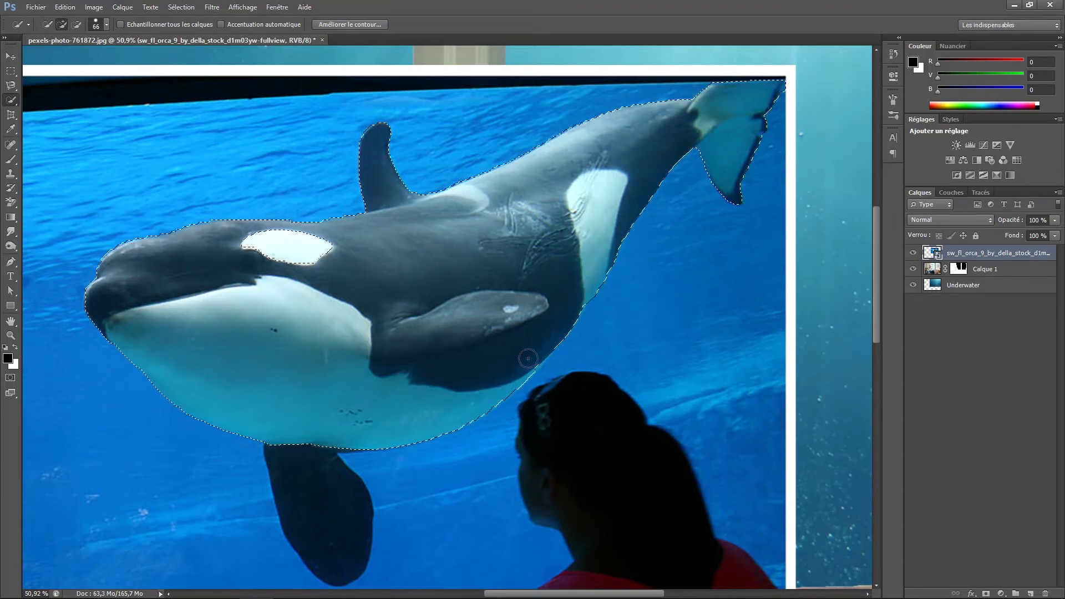
drag(310, 455, 325, 506)
scroll(333, 388, down, 3)
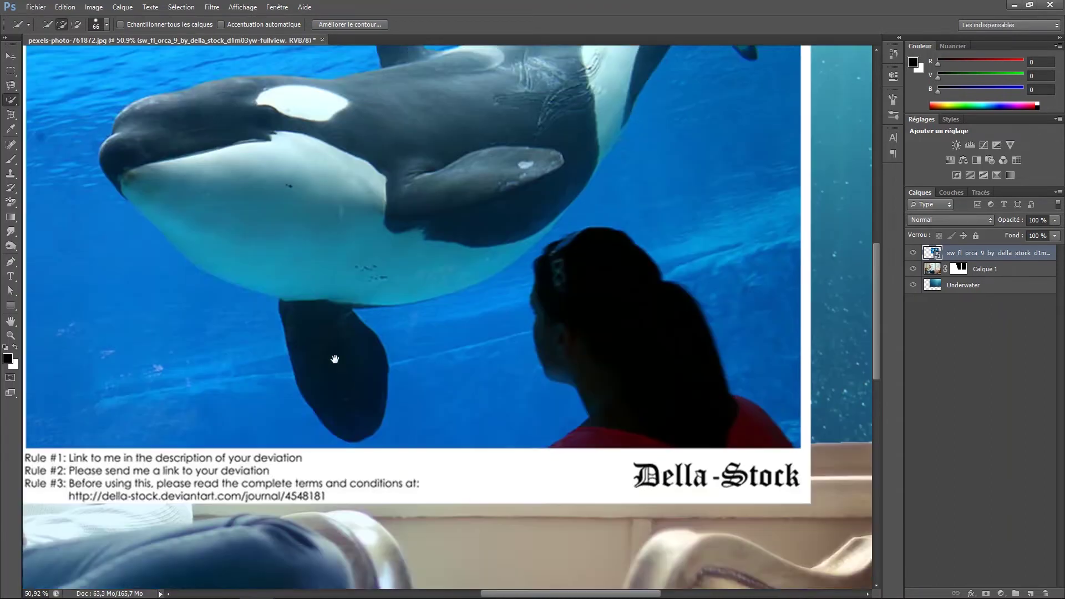
drag(336, 357, 422, 435)
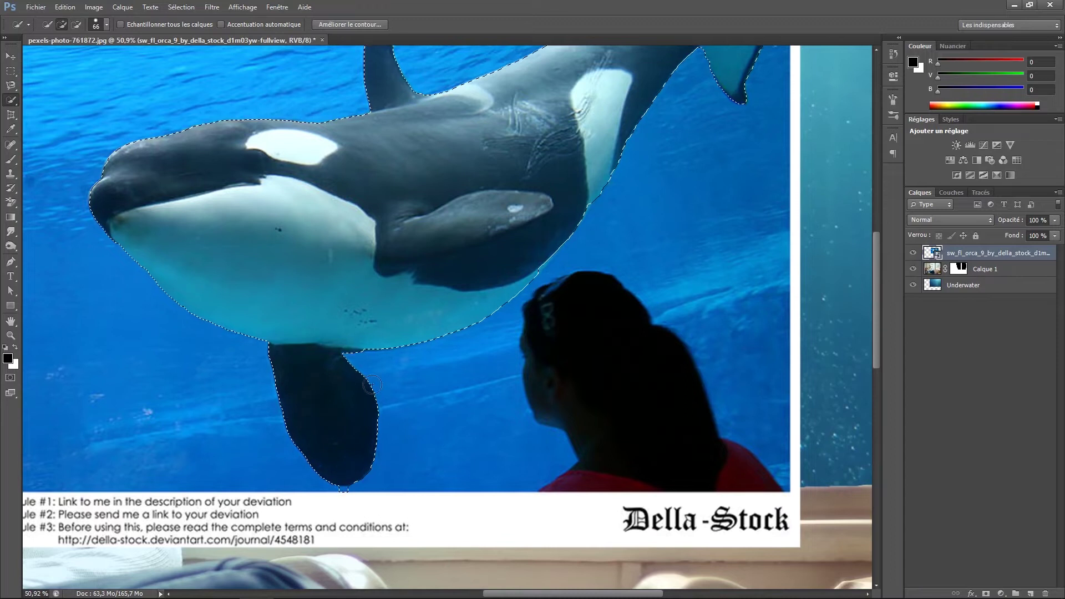
drag(462, 230, 329, 404)
scroll(638, 178, up, 5)
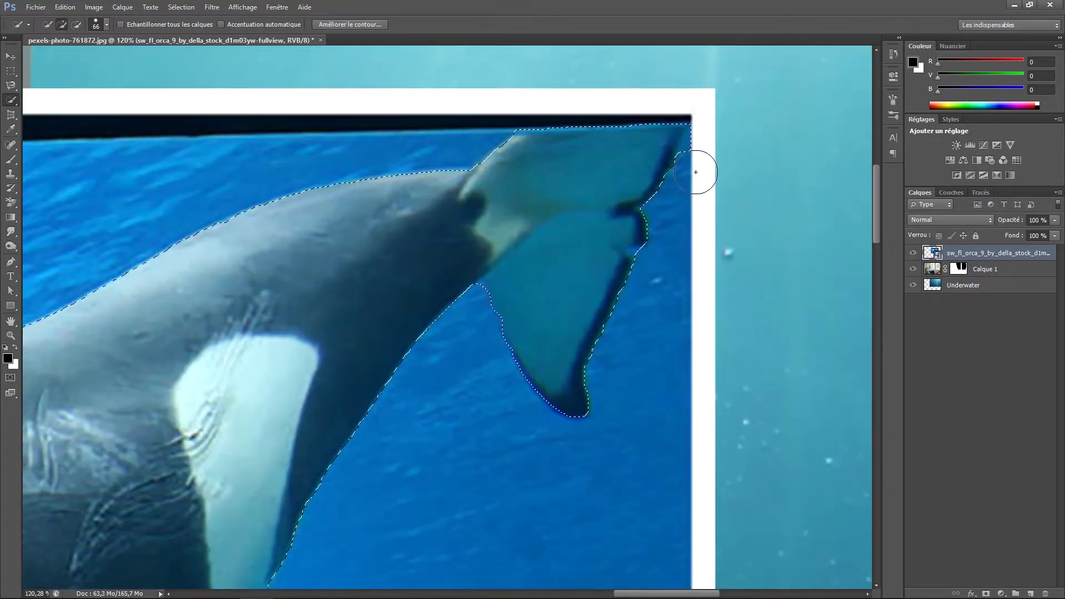
drag(646, 107, 693, 128)
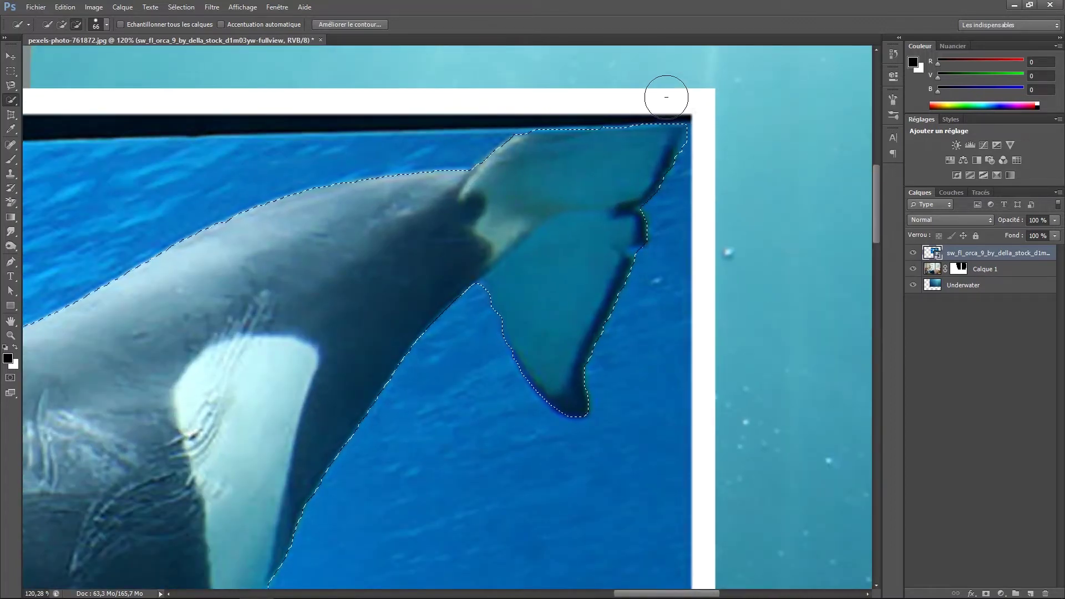
scroll(531, 243, down, 5)
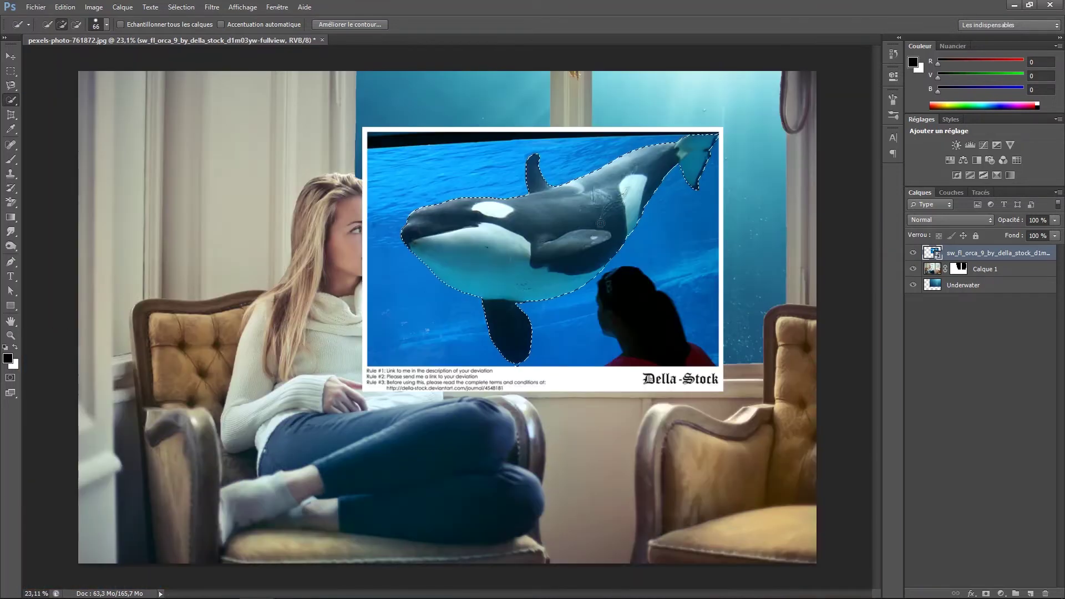
Refine the orca edge with output to a new layer placed beneath the room photo
click(366, 25)
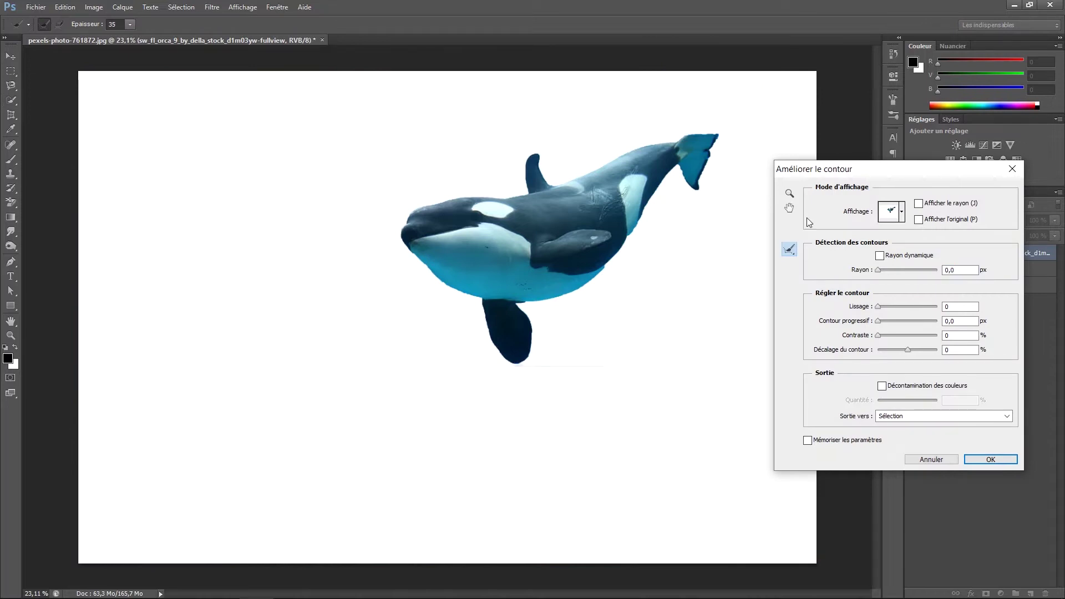
click(978, 460)
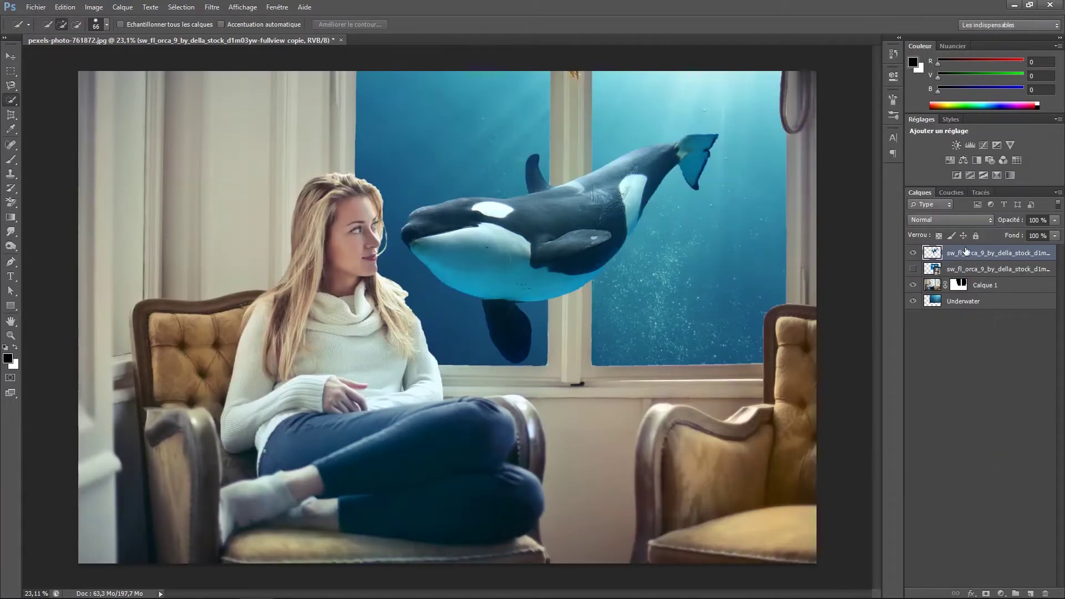
drag(965, 251, 943, 293)
Enlarge and tilt the orca to fill the window
key(v)
drag(492, 244, 514, 227)
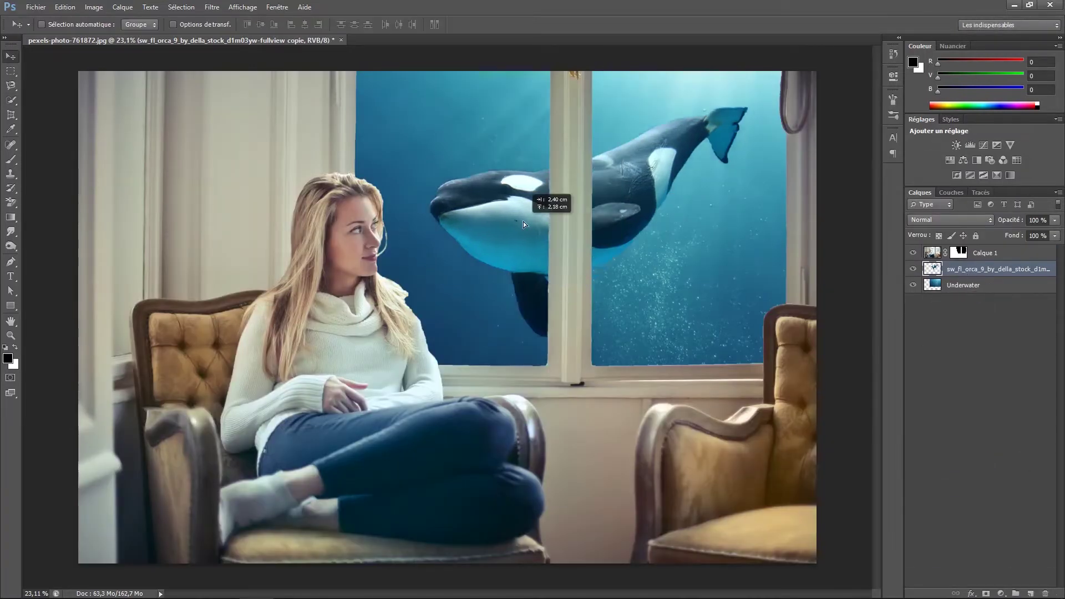
key(ctrl+t)
mouse_move(784, 107)
mouse_down()
mouse_move(851, 52)
mouse_move(874, 83)
mouse_up()
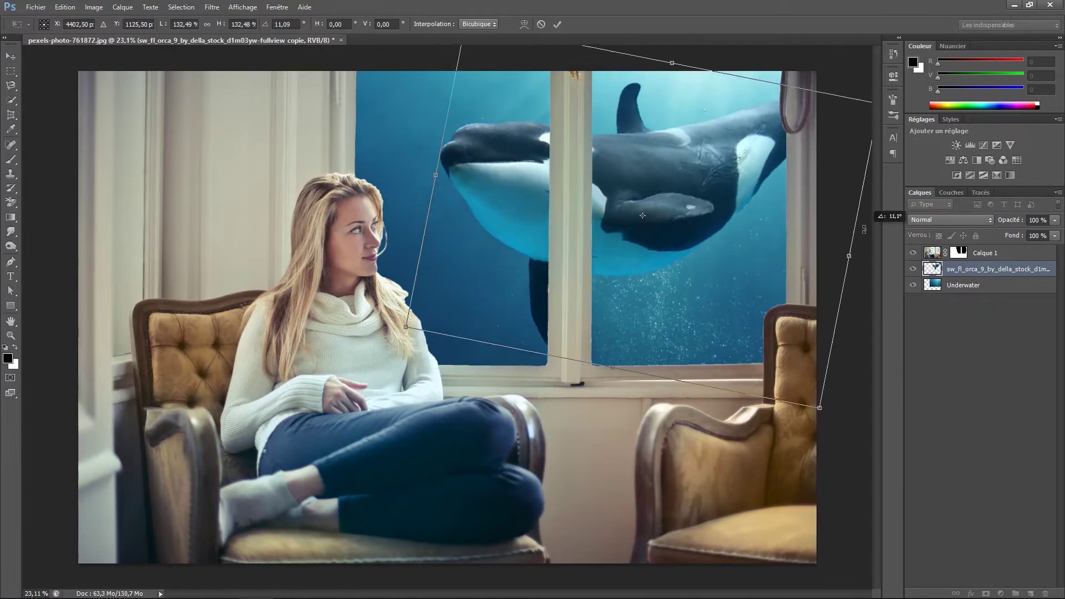
mouse_move(692, 181)
mouse_down()
mouse_move(703, 217)
mouse_move(672, 174)
mouse_up()
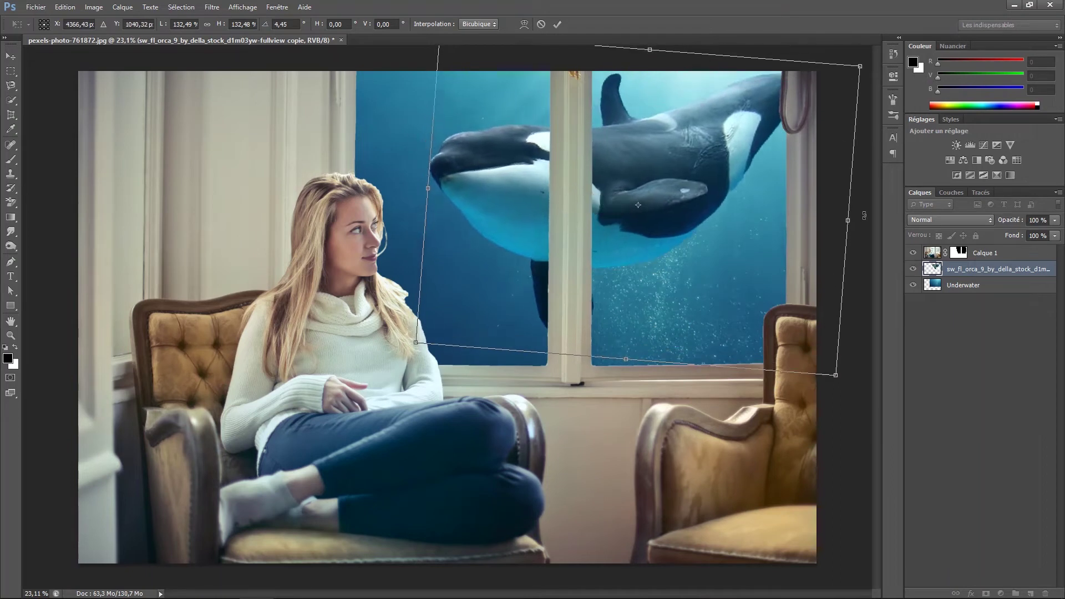
key(Return)
Duplicate the orca, shrink and tilt the copy, and place it in the lower-right pane
drag(611, 177, 599, 300)
key(ctrl+t)
drag(785, 161, 606, 308)
drag(499, 380, 696, 316)
mouse_move(785, 246)
mouse_down()
mouse_move(700, 324)
mouse_move(475, 292)
mouse_move(487, 316)
mouse_move(683, 298)
mouse_up()
key(Return)
key(ctrl+t)
drag(755, 310, 754, 252)
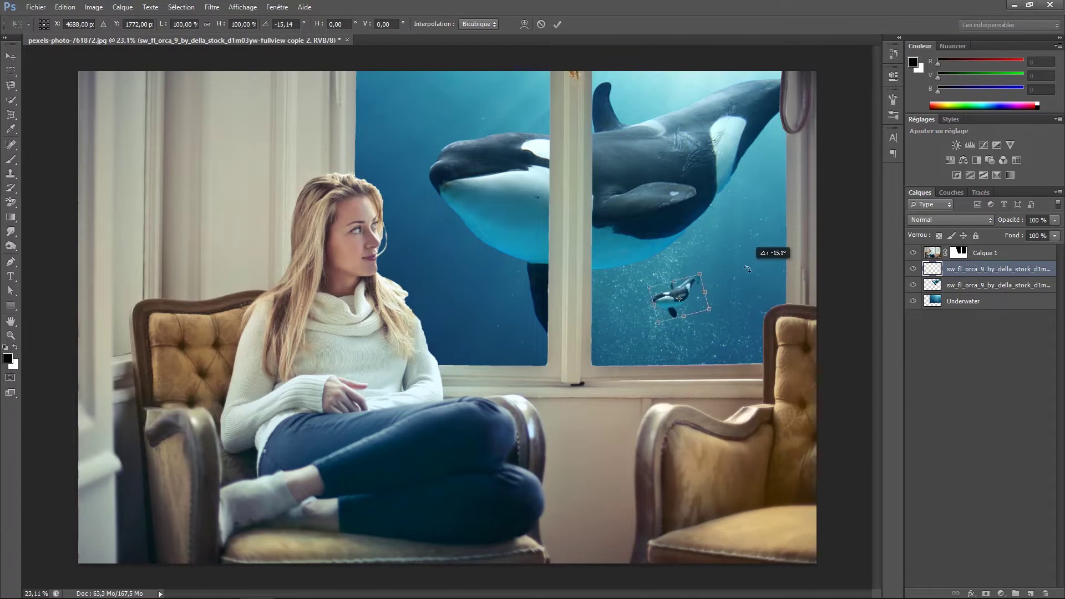
key(Return)
drag(664, 274, 671, 267)
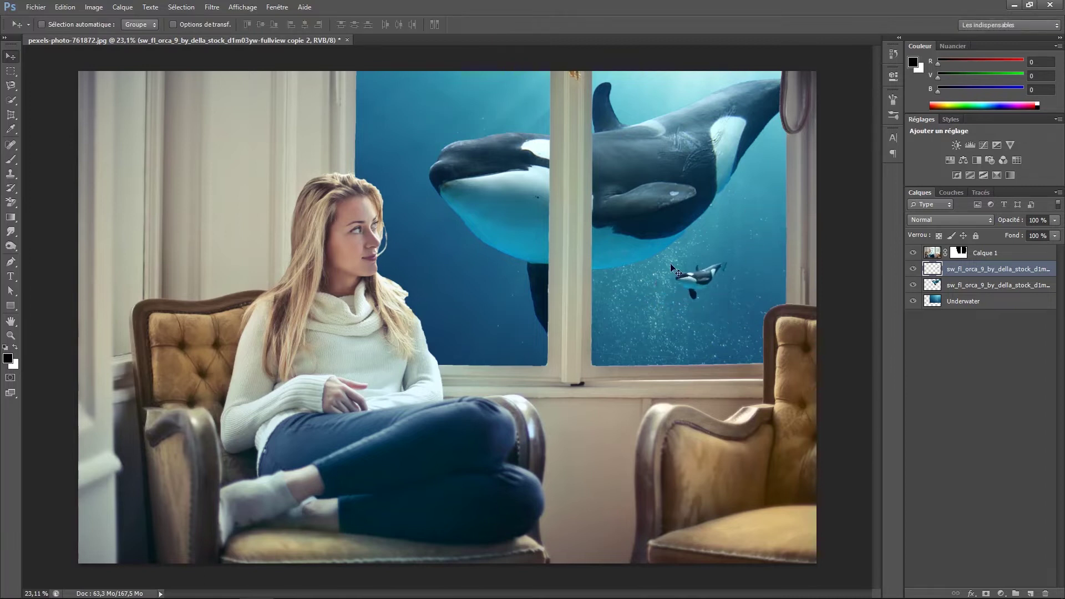
Add a clipped Color Balance to Calque 1: cyan shadows, red and blue highlights
click(998, 253)
click(1000, 593)
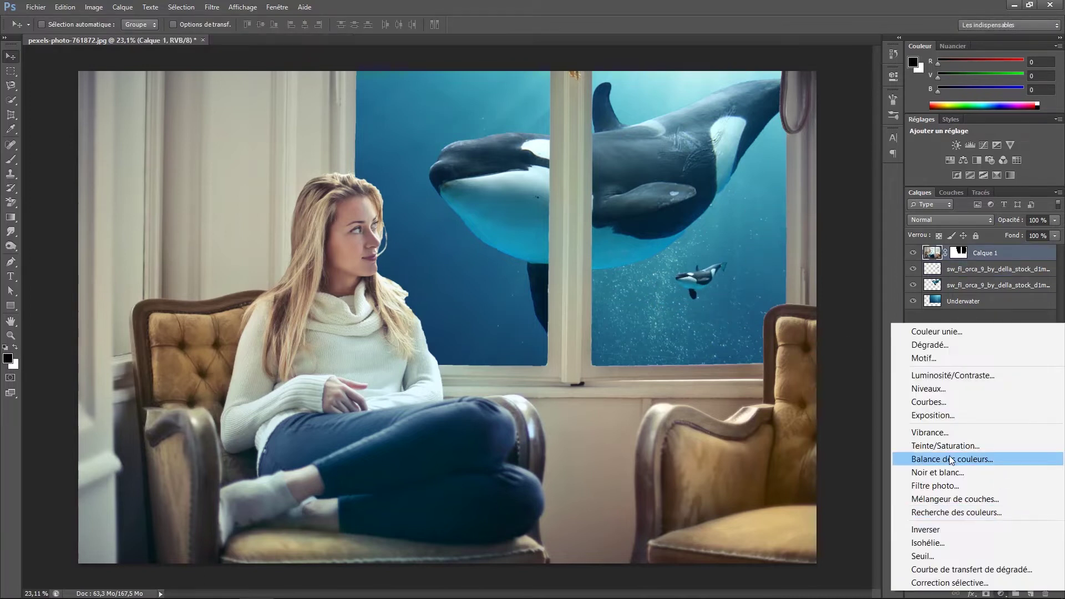
click(939, 459)
click(795, 256)
drag(780, 131, 762, 133)
click(787, 104)
click(771, 133)
drag(780, 172, 787, 172)
drag(779, 132, 787, 132)
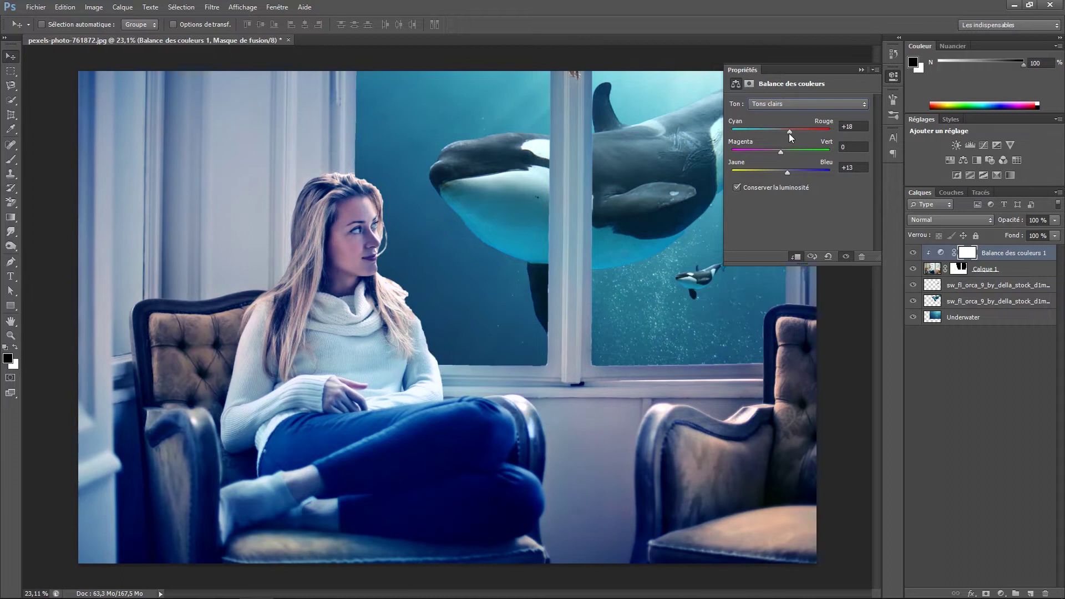
click(861, 70)
Add a Curves adjustment lifting midtones and lowering the top point, clipped to the photo
click(1001, 593)
click(920, 403)
mouse_move(858, 131)
mouse_down()
mouse_move(858, 144)
mouse_move(859, 131)
mouse_up()
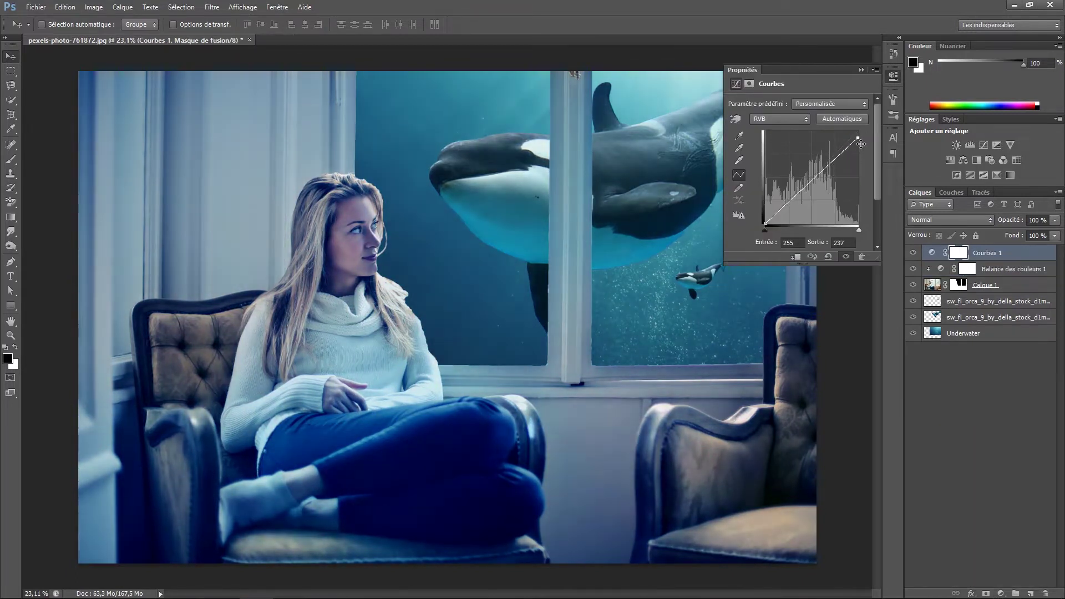
drag(807, 181, 807, 177)
click(793, 195)
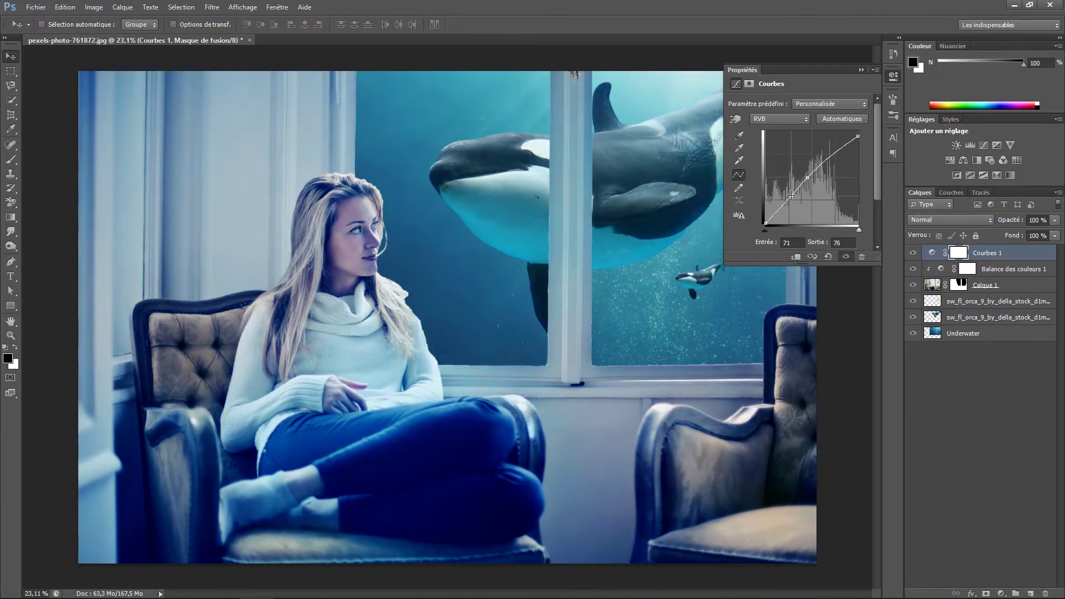
drag(857, 131, 869, 141)
key(ctrl+alt+g)
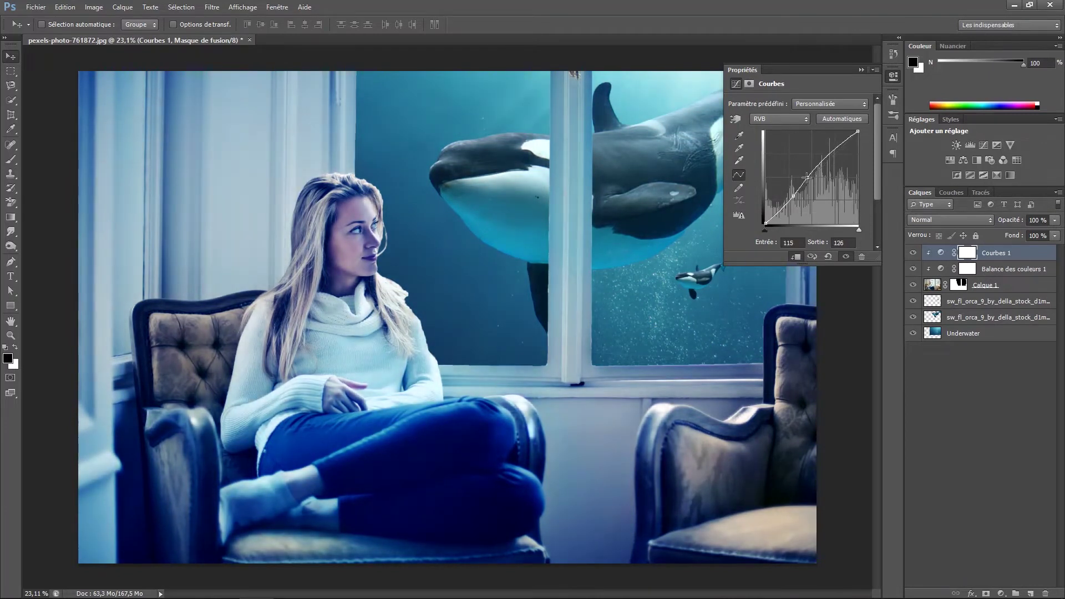
click(860, 70)
Add a new empty layer on top of the stack
click(1001, 594)
click(809, 279)
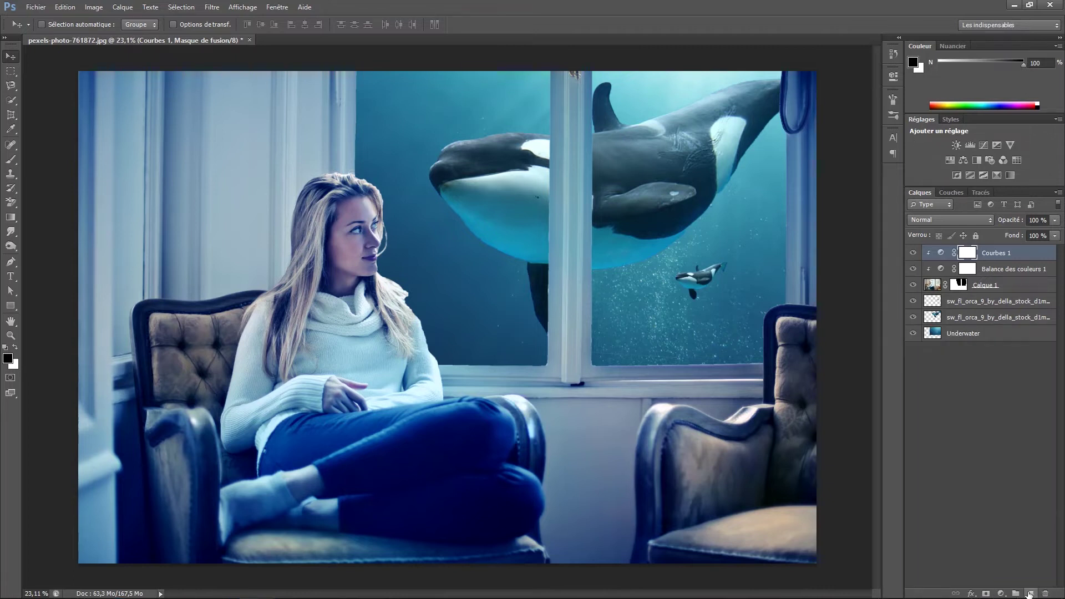
click(1028, 593)
click(65, 6)
Fill the new layer Calque 2 with 50% grey and set it to overlay blending
click(78, 209)
click(499, 178)
click(499, 289)
click(606, 172)
click(952, 219)
click(954, 399)
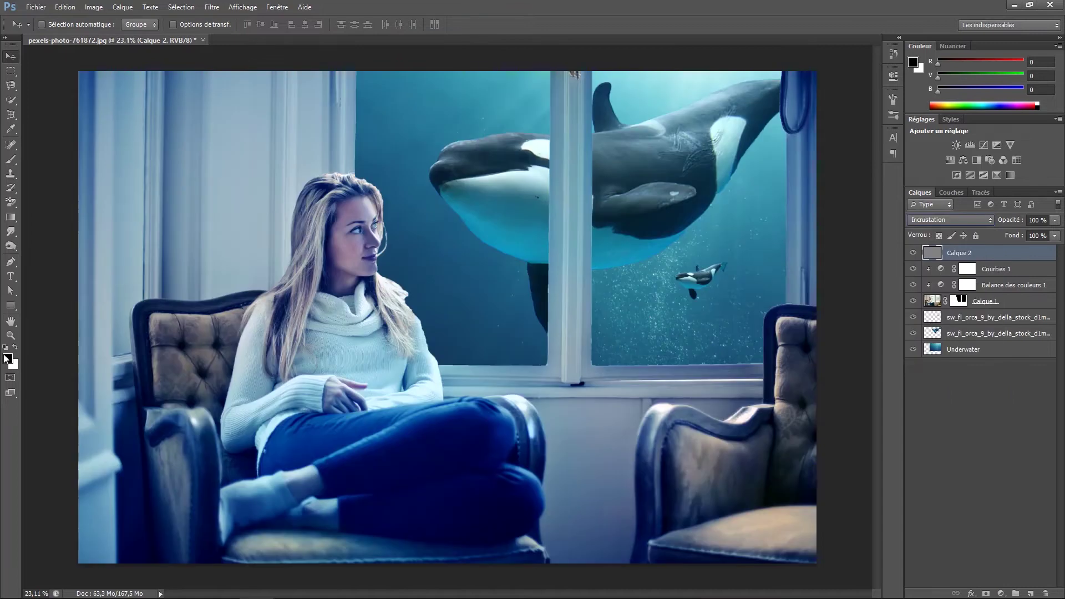
Burn at 30% exposure to darken the left wall strip, right window frame and wall
click(11, 246)
key(bracketleft)
key(bracketleft)
key(bracketleft)
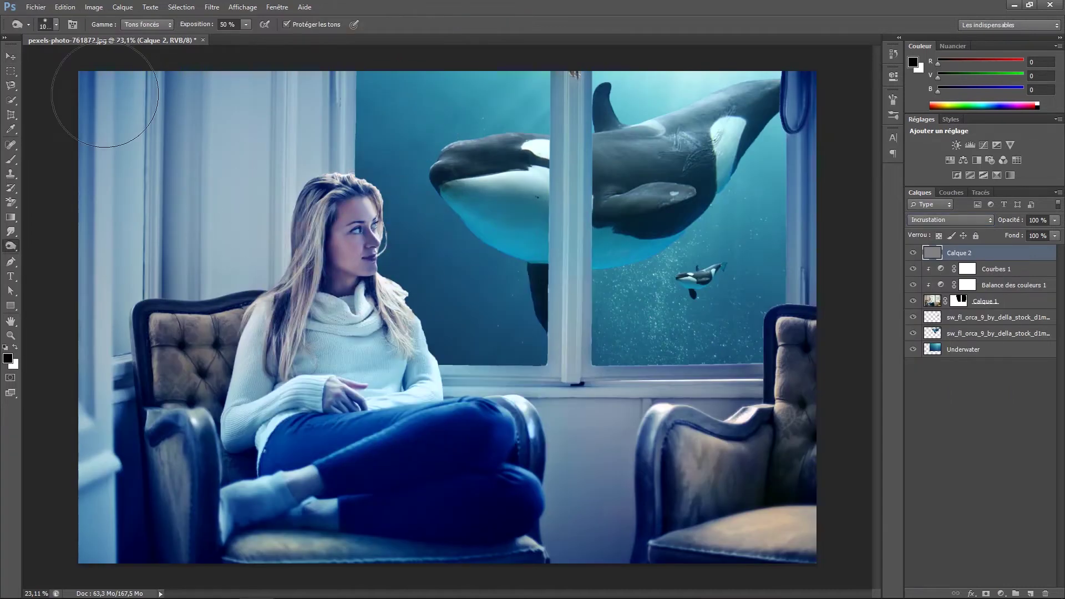
drag(106, 94, 136, 533)
mouse_move(155, 475)
mouse_down()
mouse_move(111, 124)
mouse_move(138, 499)
mouse_up()
key(3)
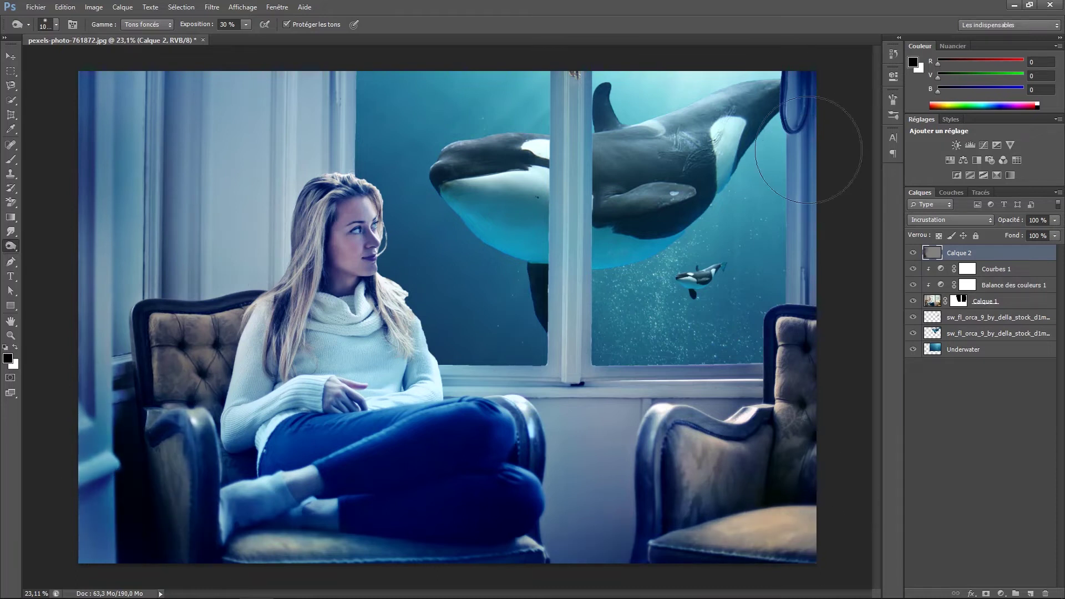
drag(808, 150, 820, 343)
drag(233, 111, 261, 244)
With a larger burn brush, darken the central window mullion, sill, left wall and panel edge
right_click(355, 330)
drag(388, 363, 421, 363)
key(Return)
mouse_move(558, 101)
mouse_down()
mouse_move(570, 320)
mouse_move(601, 380)
mouse_up()
mouse_move(592, 265)
mouse_down()
mouse_move(561, 351)
mouse_move(454, 378)
mouse_move(743, 374)
mouse_up()
drag(560, 127, 568, 357)
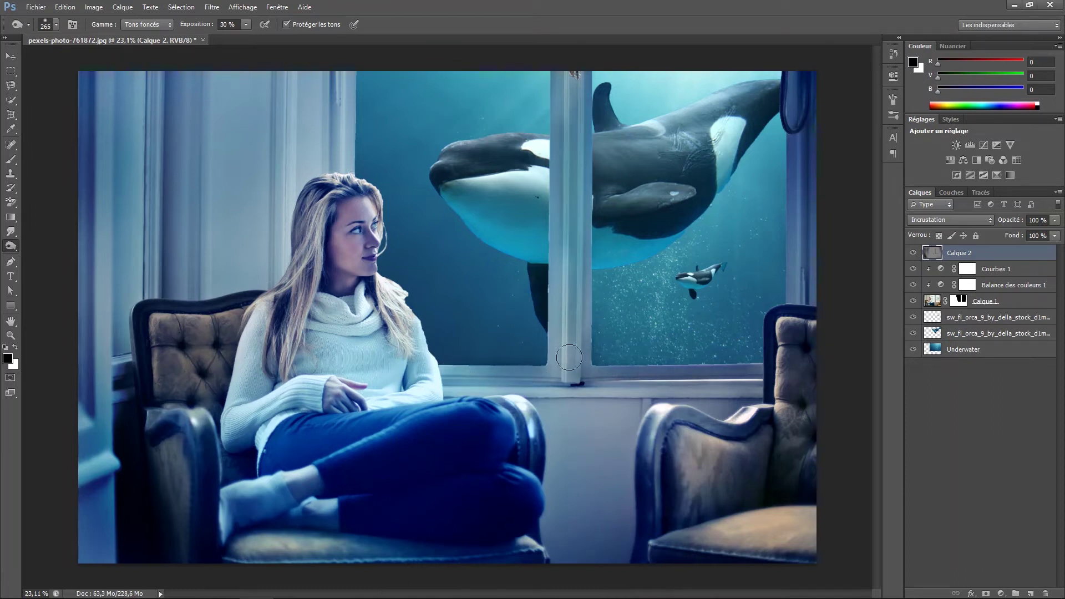
drag(553, 229, 552, 268)
drag(586, 377, 577, 77)
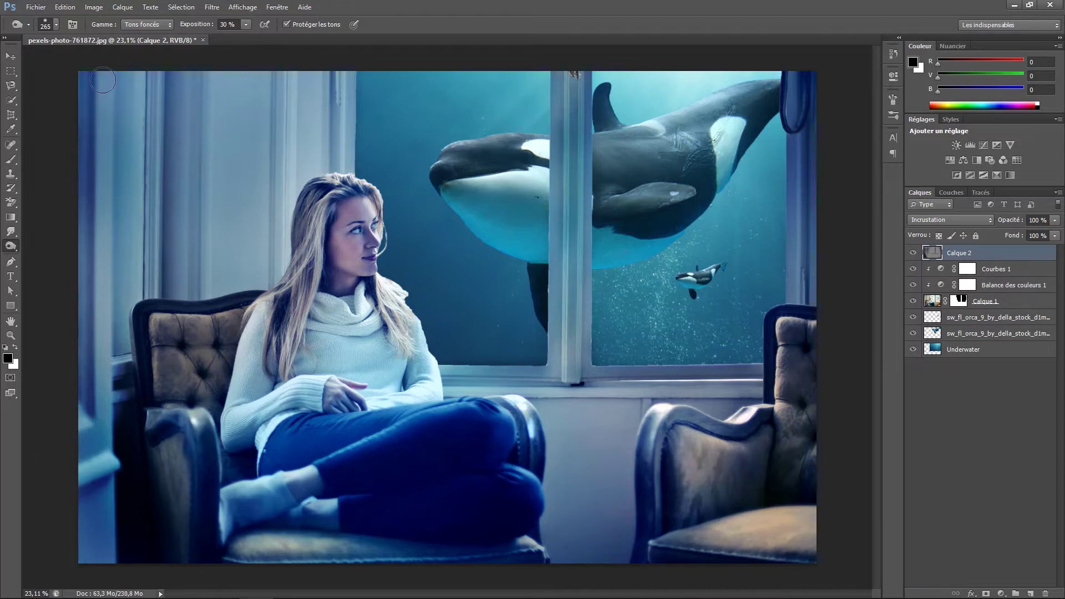
drag(99, 441, 101, 81)
drag(271, 275, 264, 113)
click(912, 252)
click(912, 252)
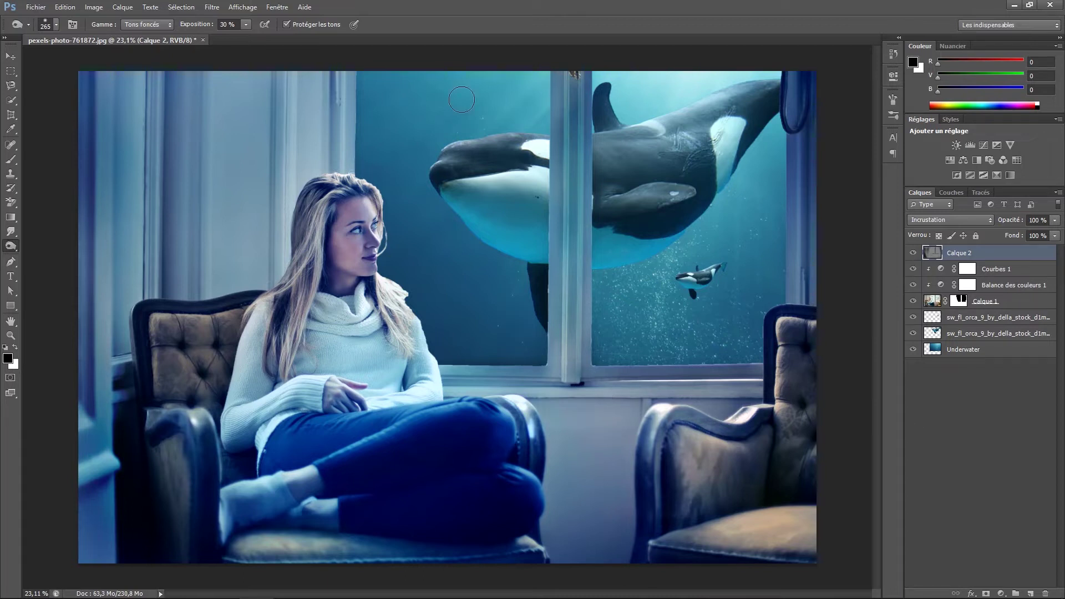
Try the Dodge and Sponge tools with brush preset adjustments, then switch to Move
key(shift+o)
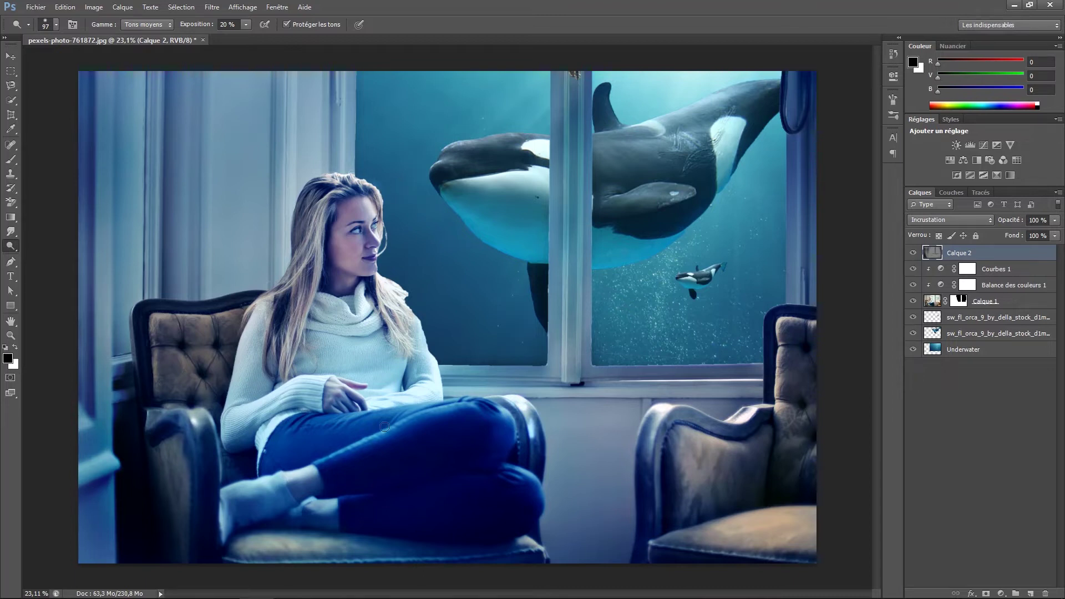
right_click(604, 436)
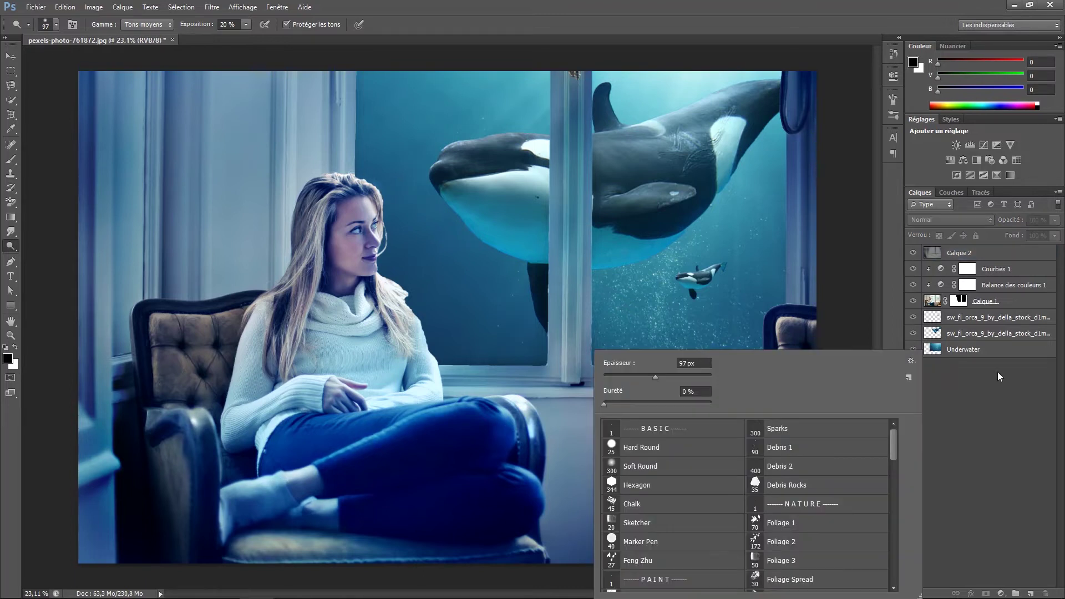
key(Escape)
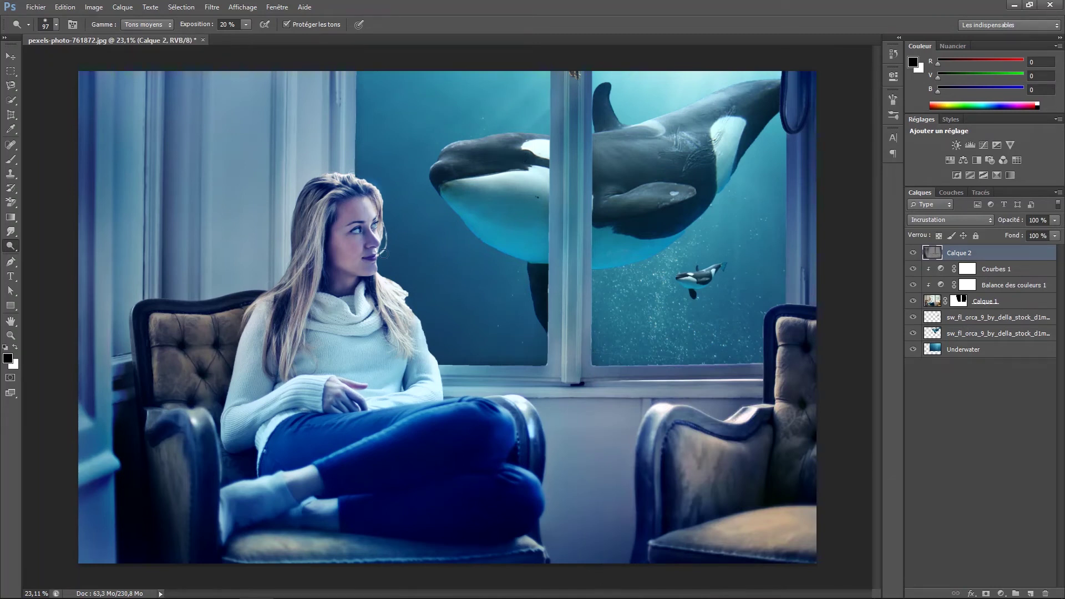
mouse_move(11, 246)
mouse_down()
mouse_move(49, 270)
mouse_move(50, 258)
mouse_up()
key(v)
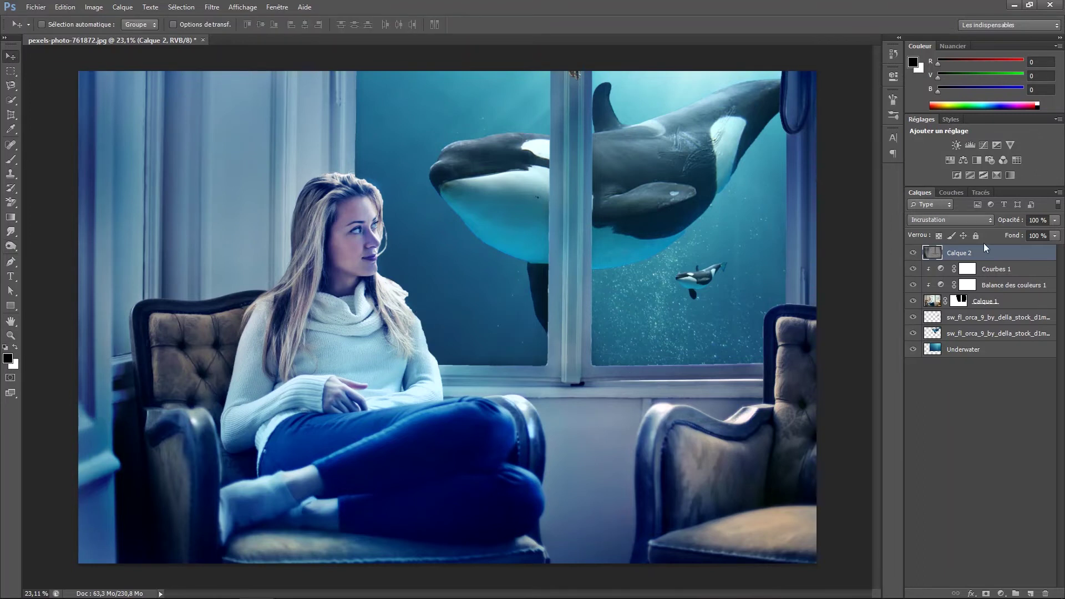
Add a clipped curves adjustment to the upper orca layer, then delete it
click(959, 319)
click(1001, 593)
click(932, 405)
click(795, 256)
drag(811, 177, 802, 169)
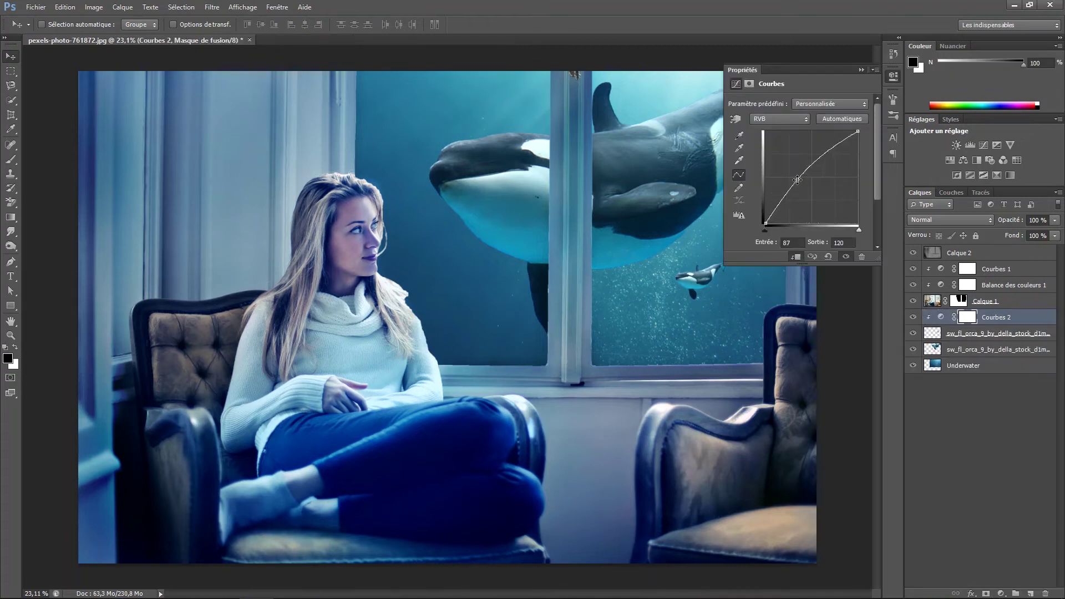
click(861, 70)
drag(961, 320, 1045, 593)
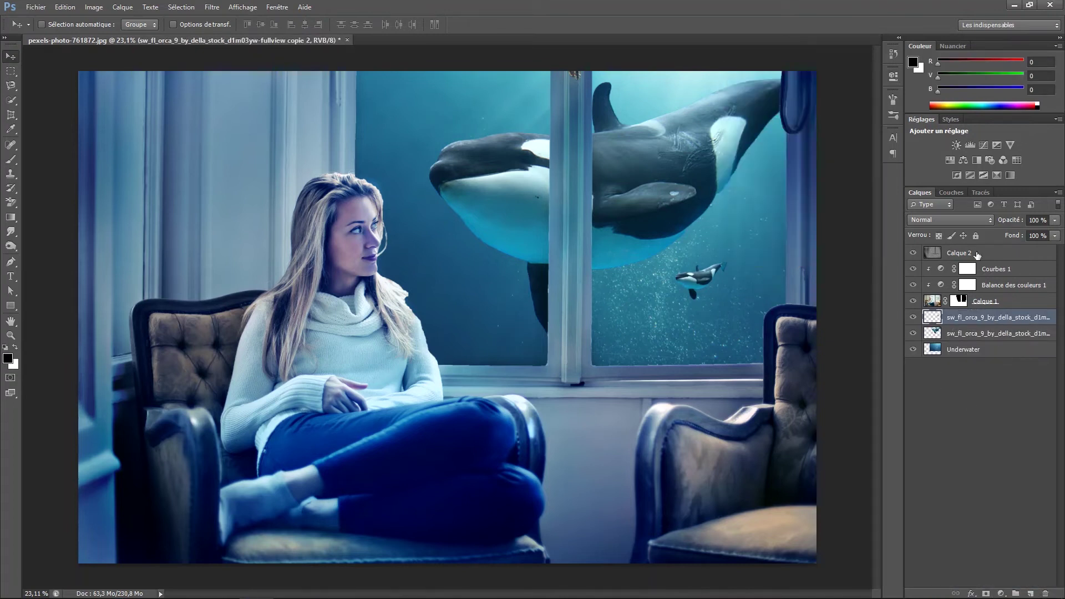
Add Courbes 2 lowered to darken the orcas, plus a Balance des couleurs 2 layer
click(1001, 593)
click(932, 404)
click(826, 158)
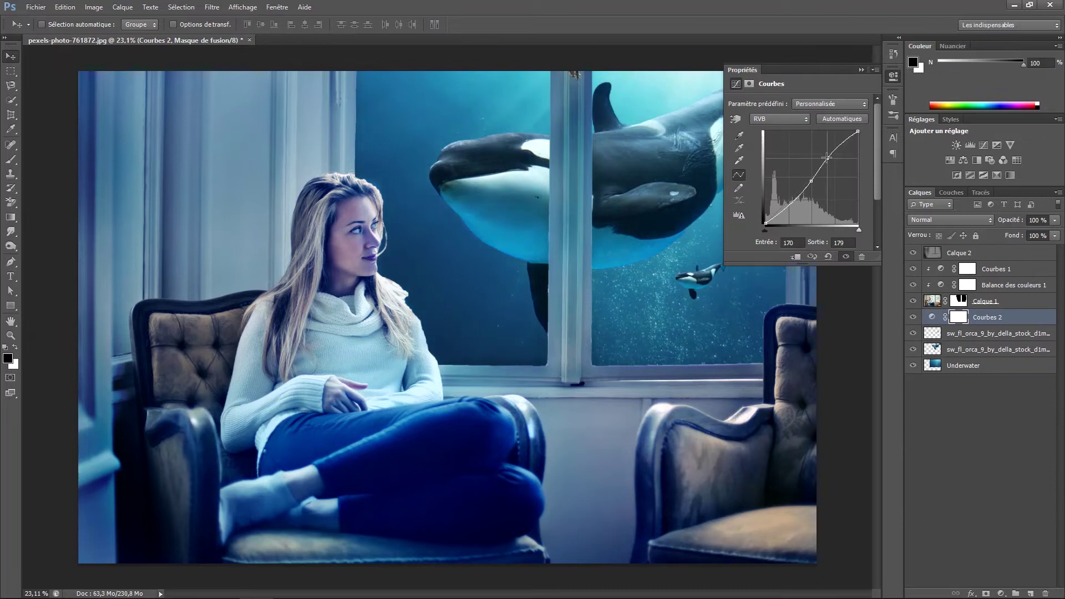
click(792, 272)
click(1001, 593)
click(937, 457)
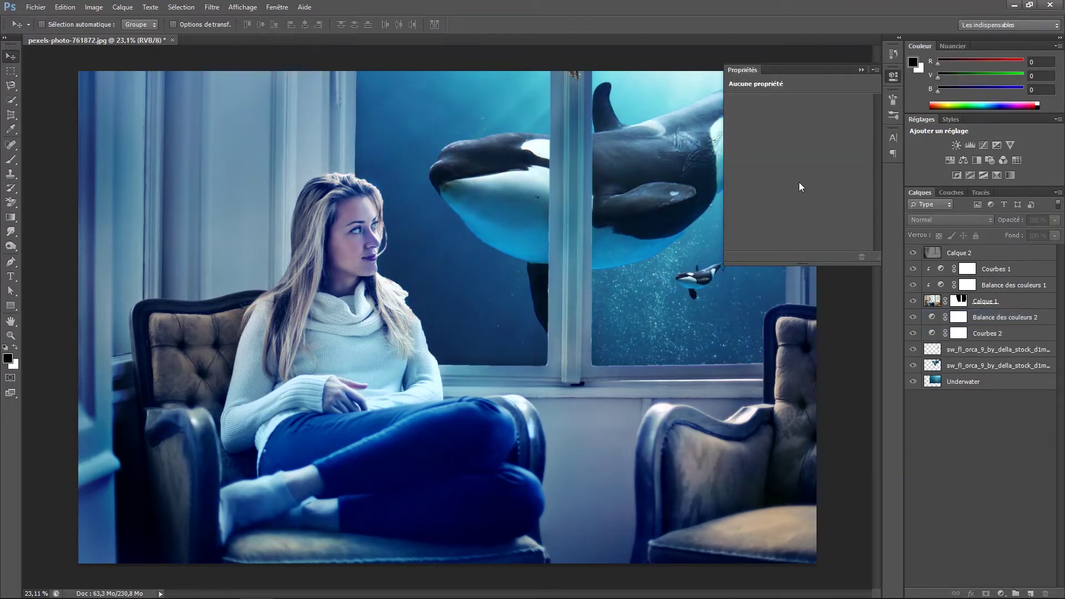
ctrl+click(806, 347)
Place the rain-stoppers image and scale it to cover the window
click(35, 7)
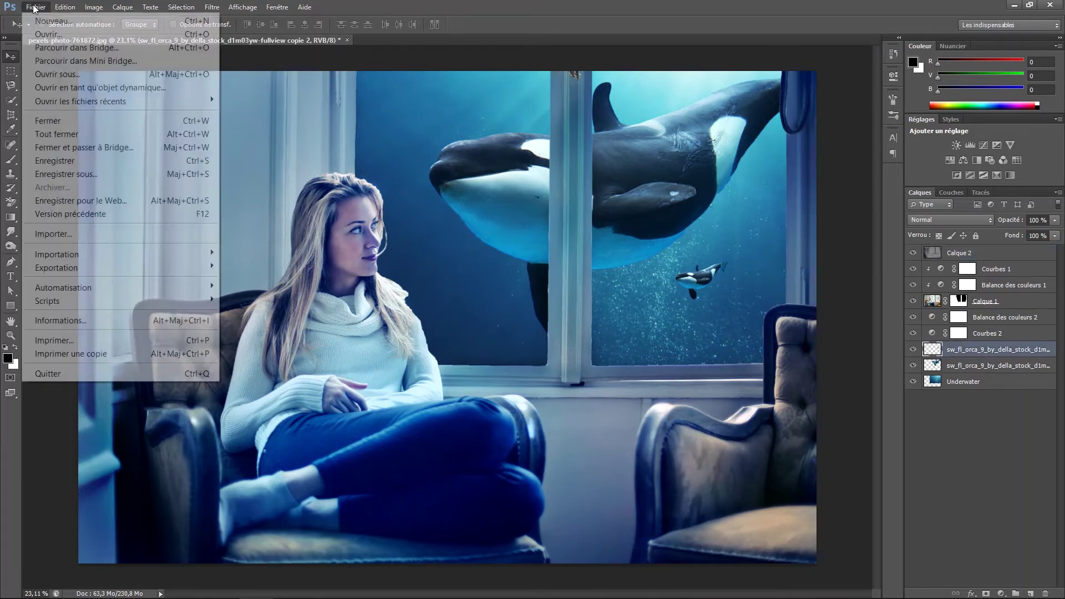
click(50, 216)
double_click(625, 239)
drag(471, 316, 477, 183)
drag(551, 249, 784, 309)
mouse_move(570, 308)
mouse_down()
mouse_move(581, 295)
mouse_move(576, 367)
mouse_up()
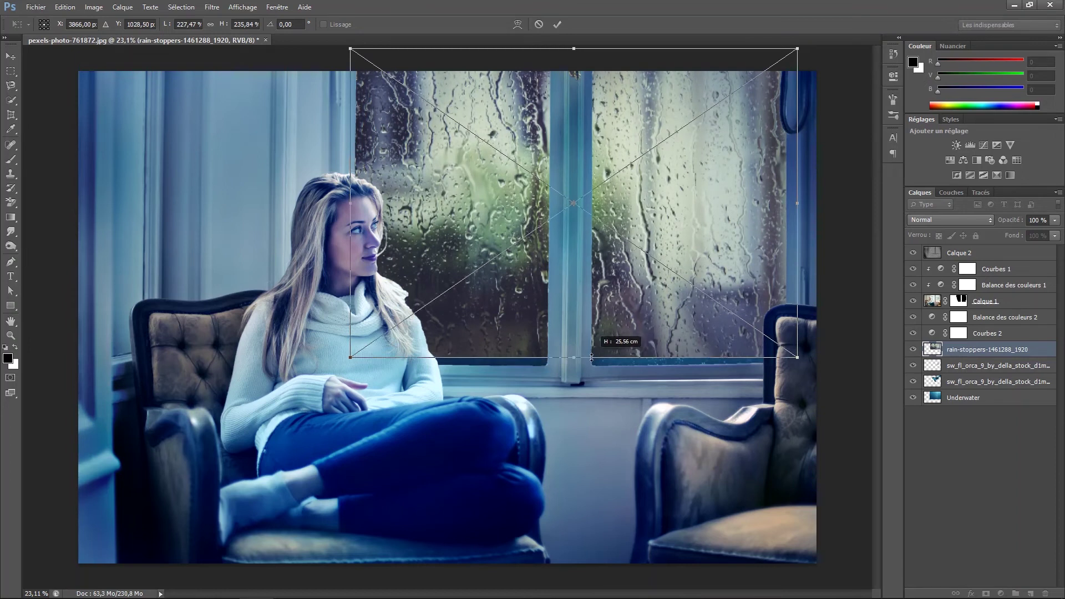
Blend the rain layer in Lumière tamisée (soft light) at 34% opacity
click(948, 220)
click(964, 409)
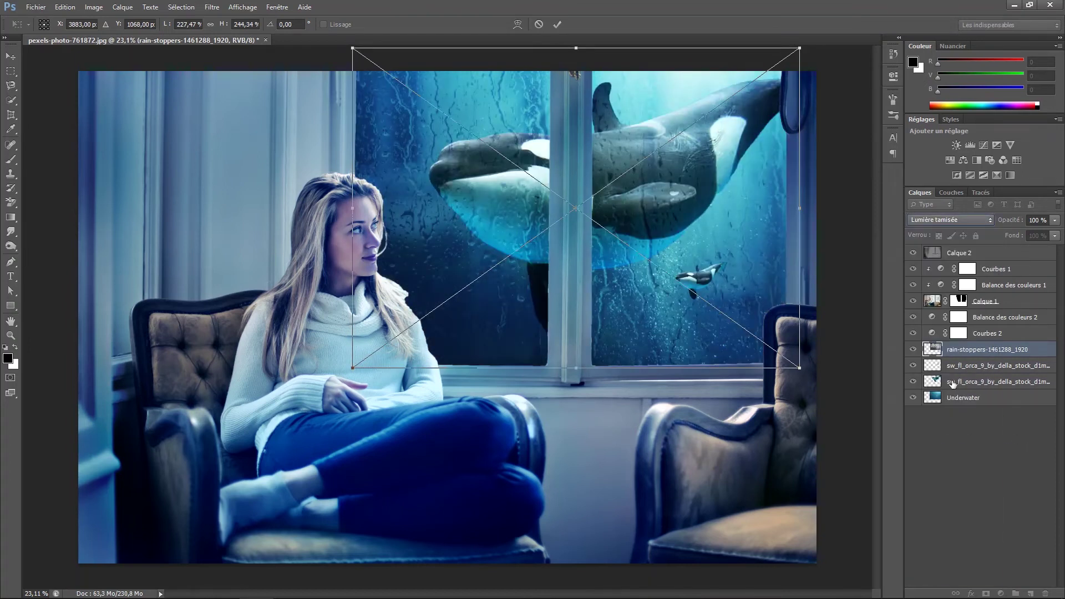
click(1057, 193)
click(637, 214)
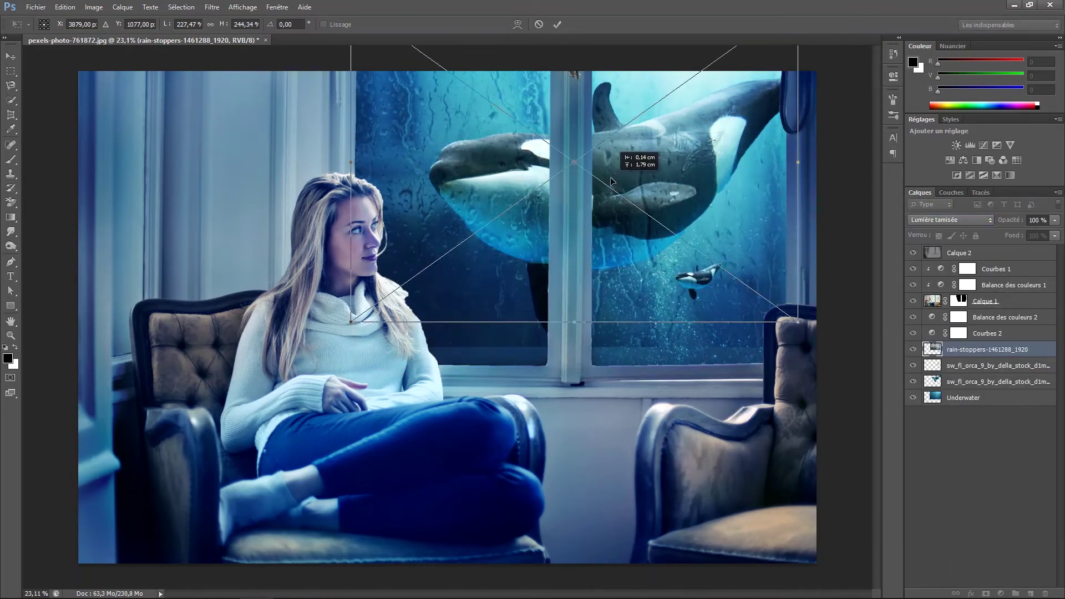
key(Return)
drag(1023, 239, 1019, 234)
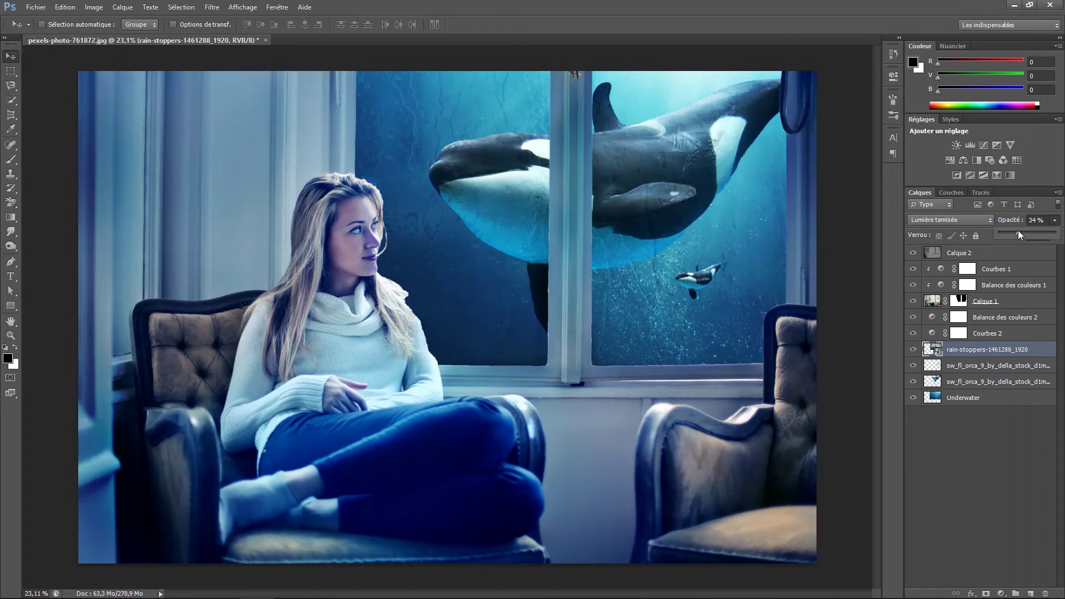
drag(954, 350, 949, 361)
Try a brightening curves adjustment with Ctrl+M, then dismiss it
right_click(960, 351)
key(Escape)
key(ctrl+m)
drag(773, 313, 773, 299)
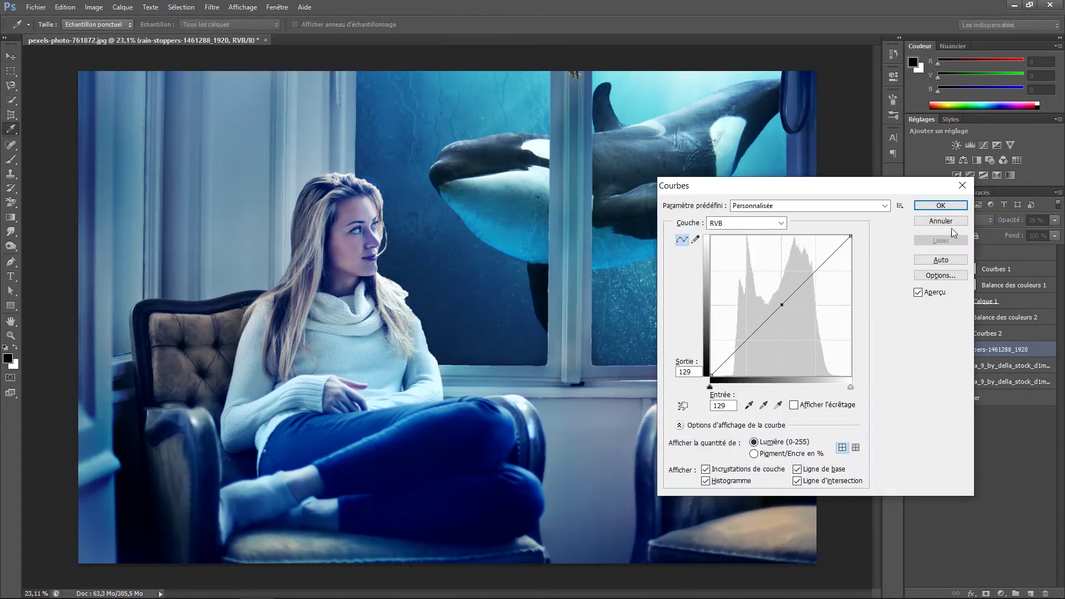
click(949, 223)
Test a vibrance boost clipped to the woman's layer Calque 1, then discard it
click(937, 301)
click(1000, 593)
click(932, 436)
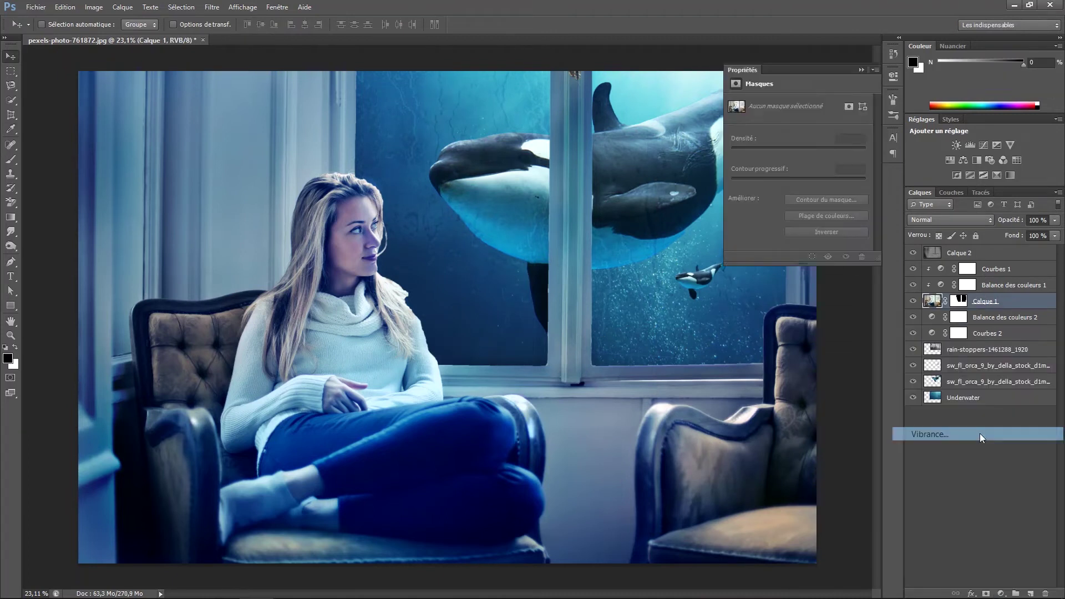
drag(799, 113, 821, 114)
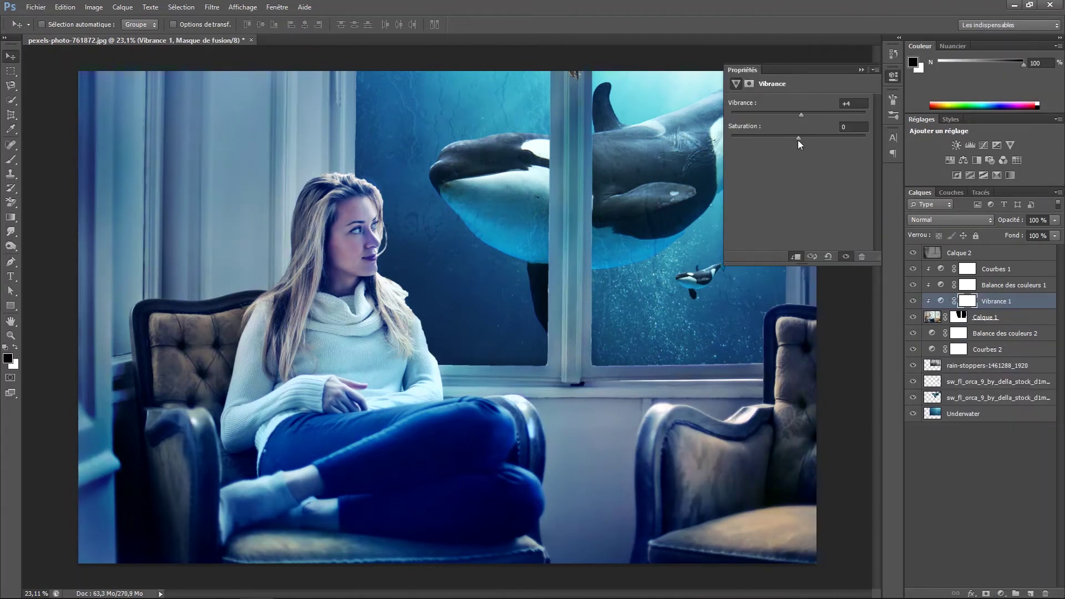
click(861, 256)
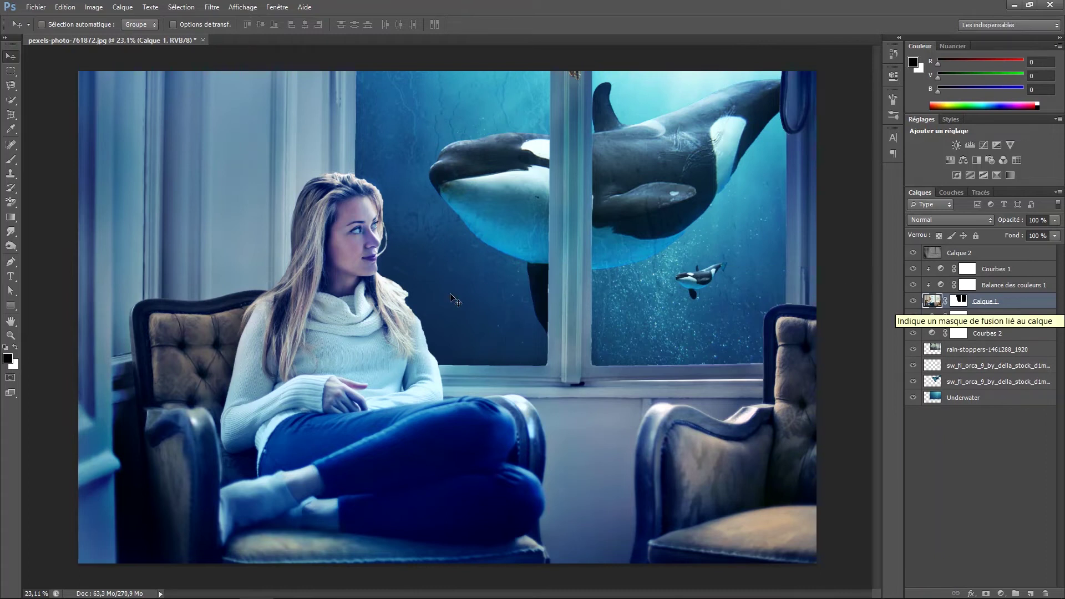
Create a new layer clipped to Calque 1 and paint blue (40,154,210) over the woman
key(b)
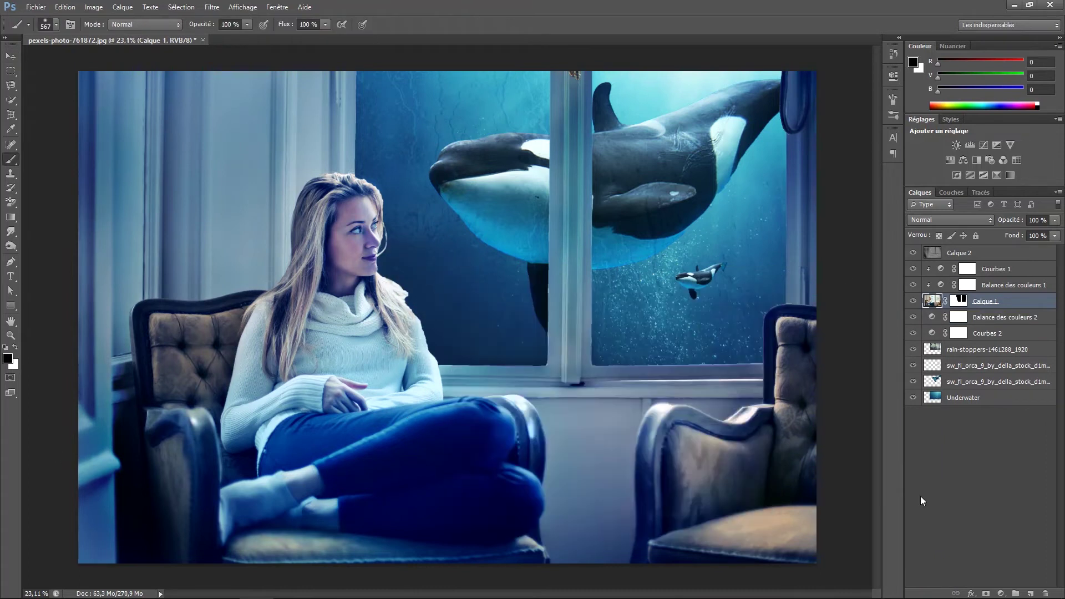
key(ctrl+shift+alt+n)
key(ctrl+alt+g)
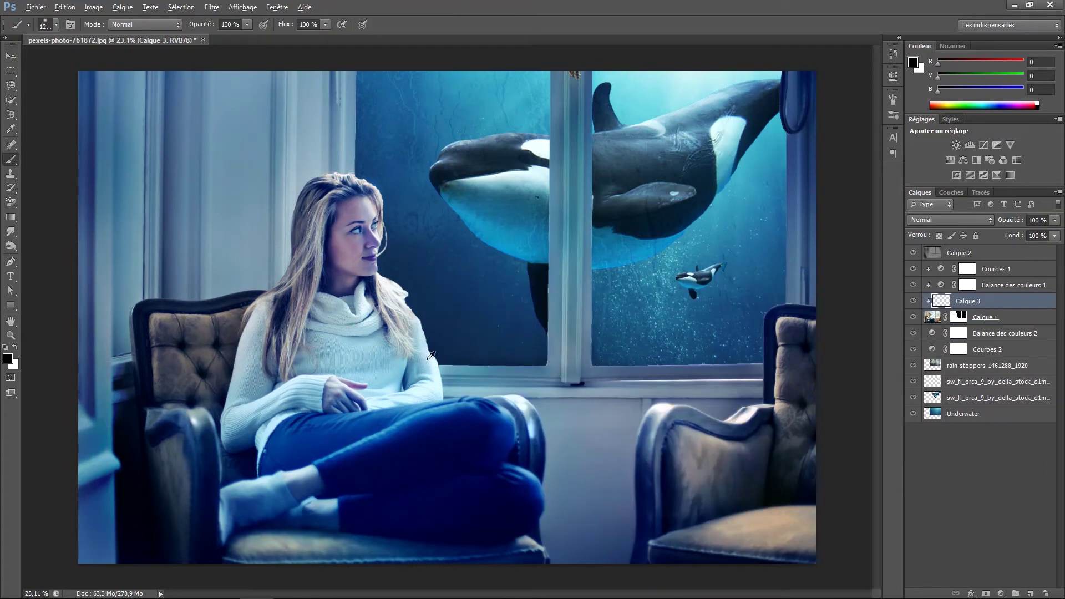
alt+click(431, 355)
click(912, 62)
click(749, 264)
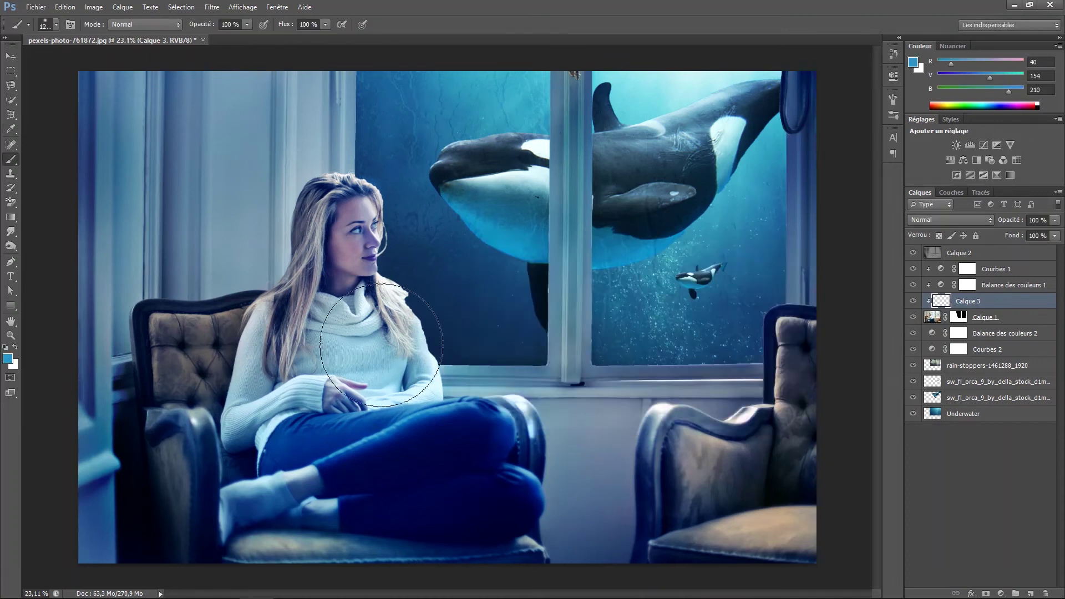
click(381, 345)
Stretch the blue paint over the whole canvas and set Calque 3 to Lumière tamisée at 57%
key(ctrl+t)
drag(231, 225, 73, 70)
drag(487, 487, 815, 588)
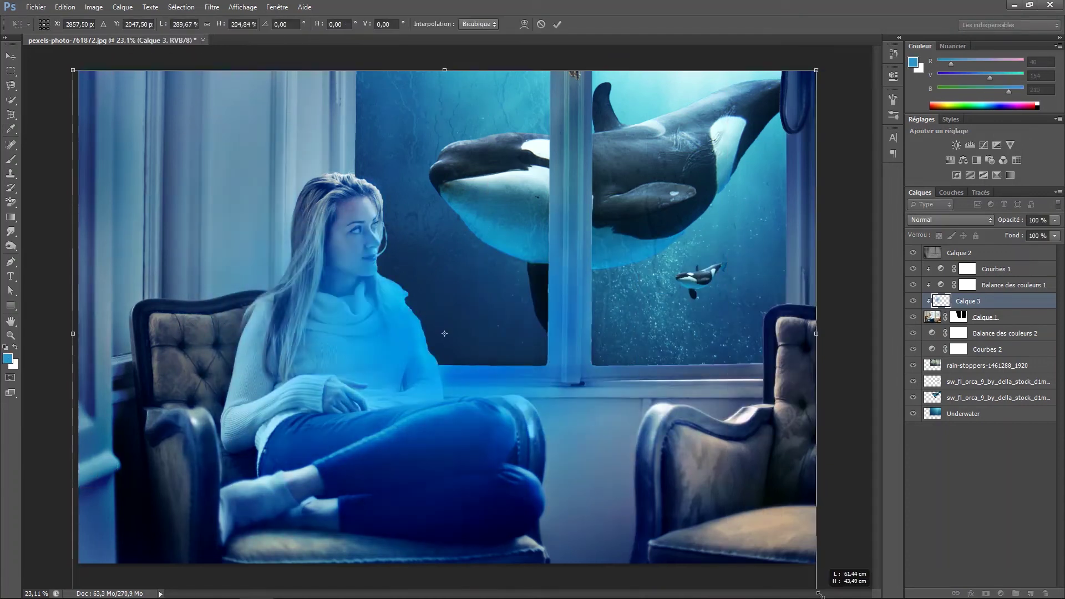
double_click(388, 349)
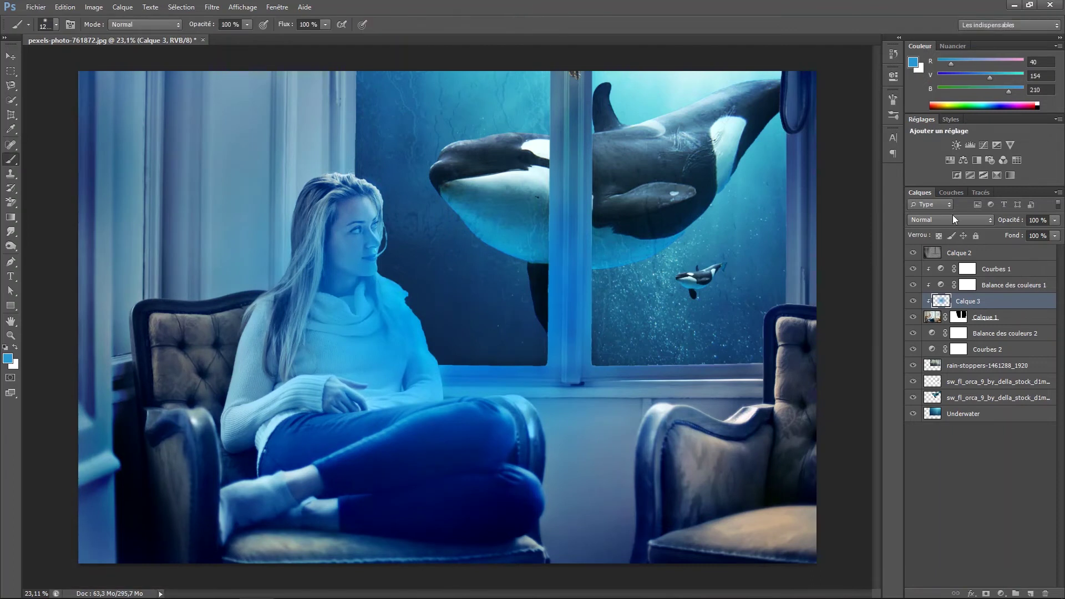
click(954, 219)
click(954, 393)
click(1054, 235)
click(914, 305)
Return to overlay layer Calque 2 with the Dodge tool and white as paint colour
click(958, 253)
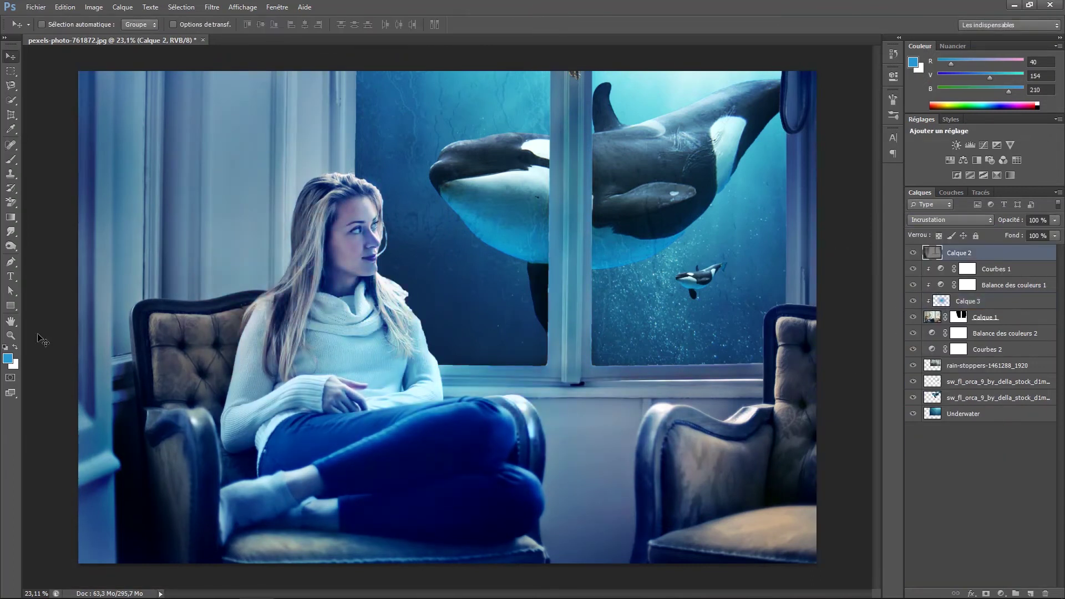
click(10, 246)
click(50, 230)
key(x)
alt+scroll(339, 182, up, 3)
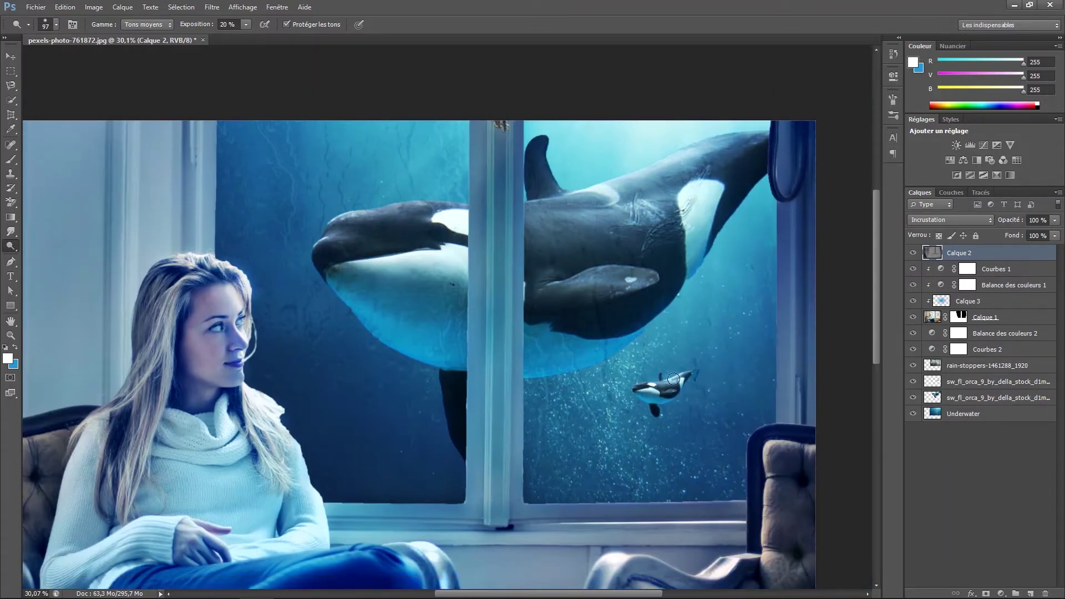
Fit the image on screen and inspect Gaussian Blur on the orca copy without applying it
double_click(11, 322)
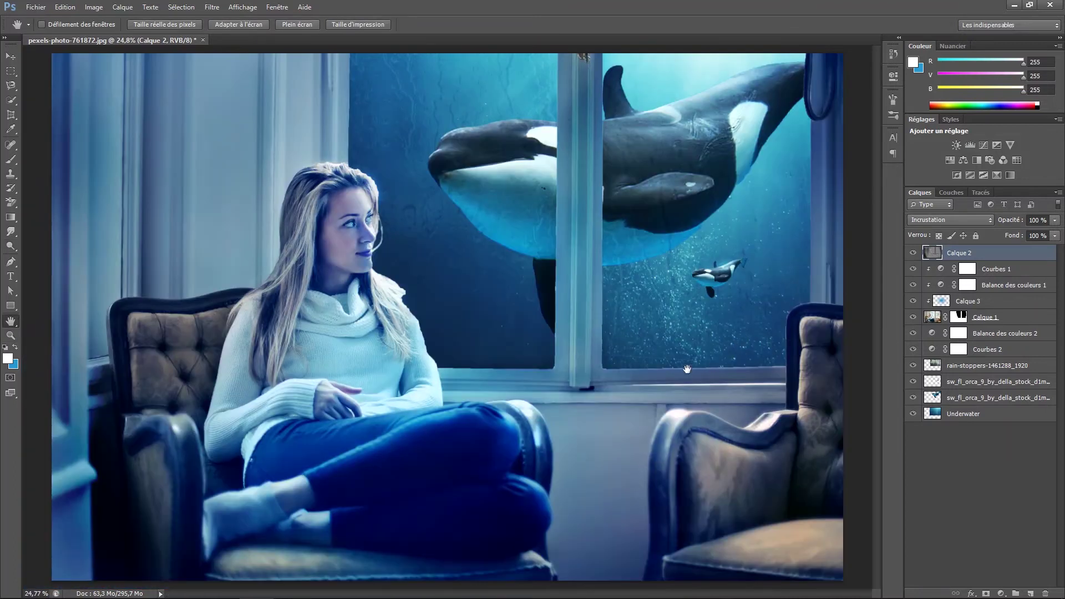
click(960, 405)
click(959, 383)
key(alt+t)
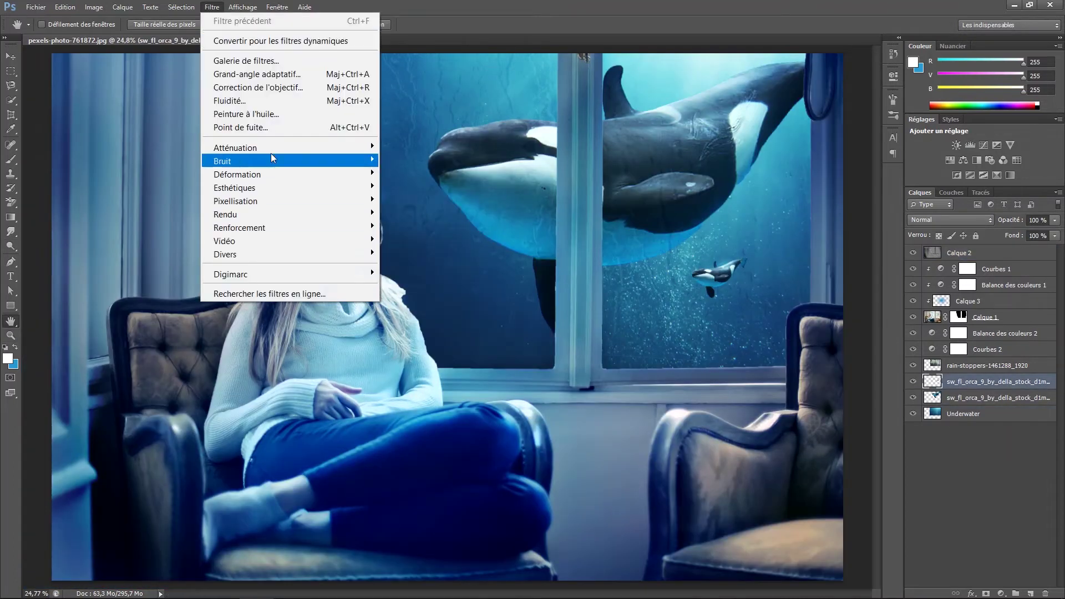
drag(781, 249, 837, 262)
click(954, 282)
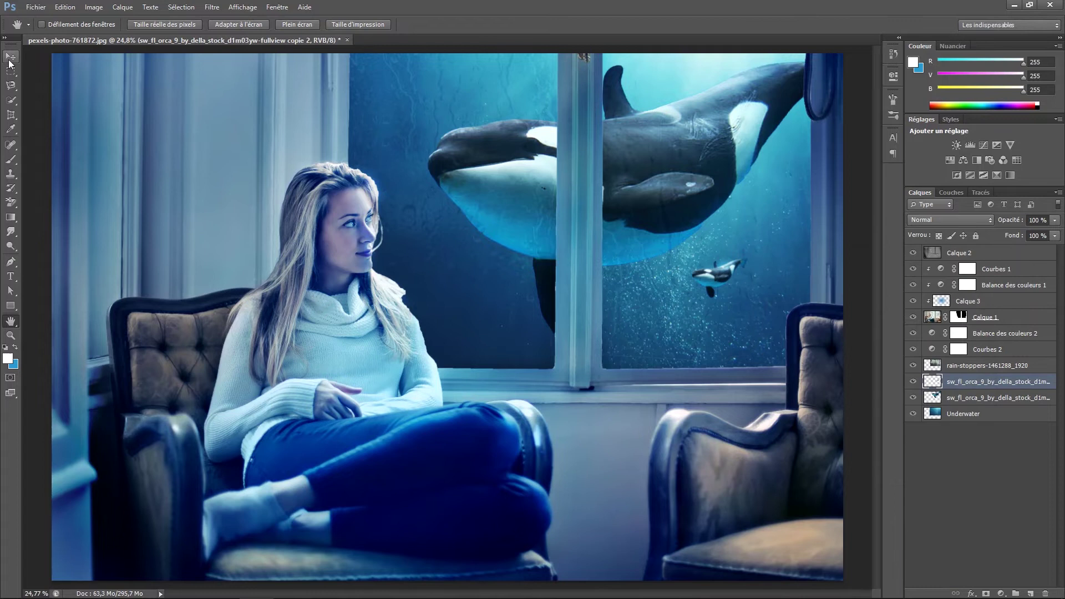
Back on Calque 2, switch from dodging to the Burn tool set to Tons foncés
click(958, 252)
click(11, 246)
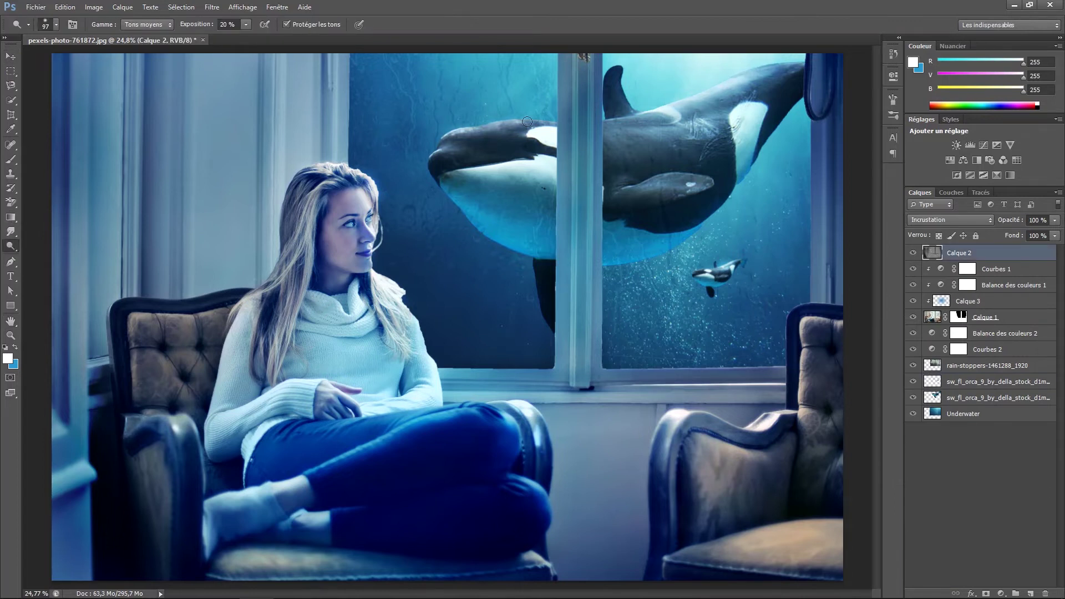
right_click(11, 246)
click(56, 259)
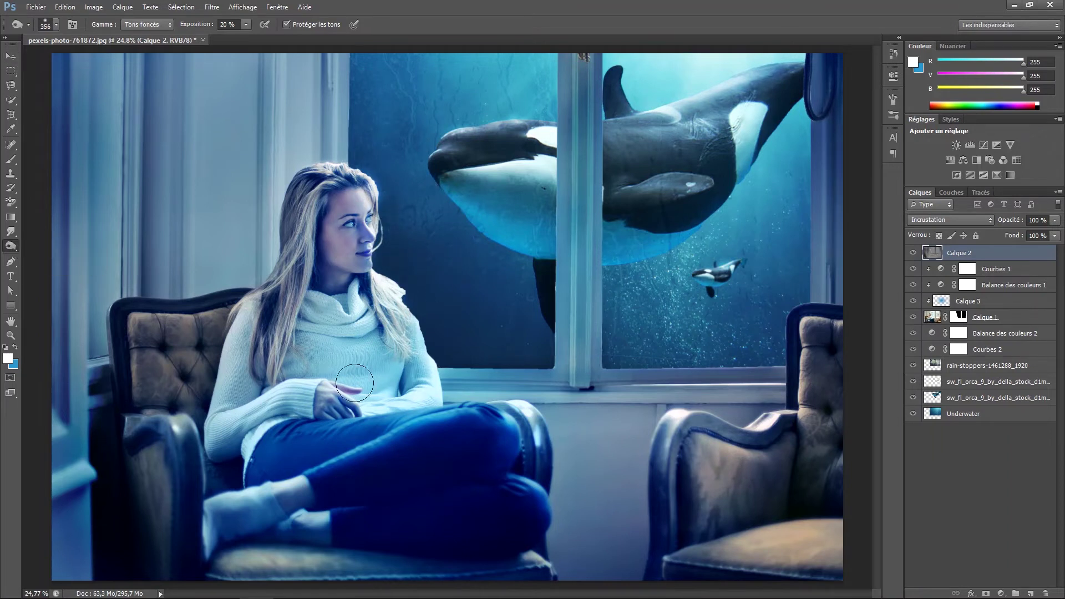
Place the light-beams image into the composition and begin rotating it diagonally
click(36, 7)
click(50, 235)
double_click(442, 116)
drag(604, 115, 696, 256)
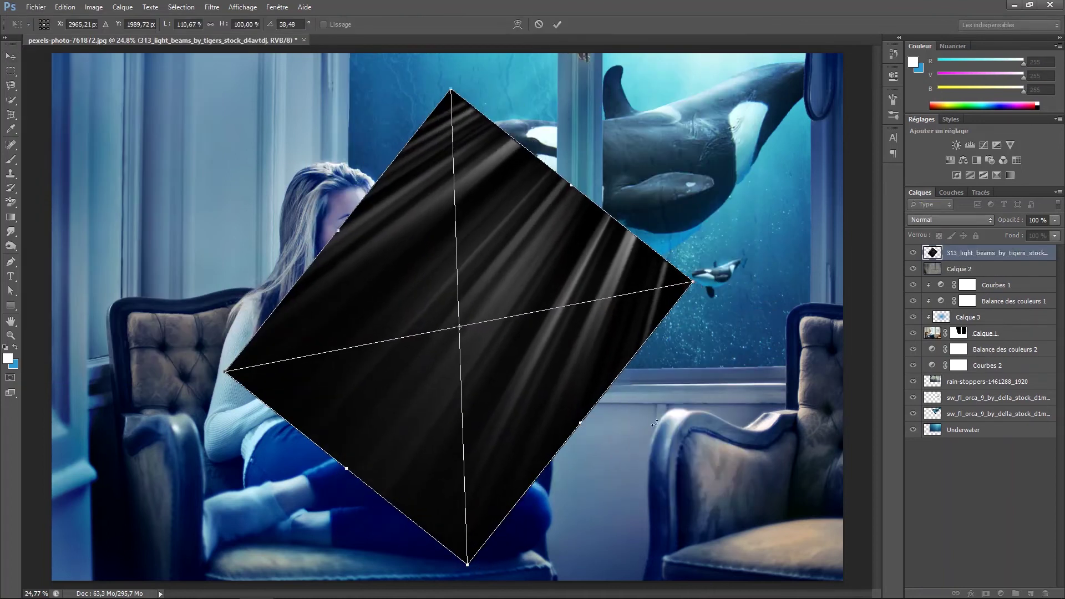
key(ctrl+minus)
Rotate the light beams near 45 degrees and enlarge them to cover the whole scene
mouse_move(490, 369)
mouse_down()
mouse_move(672, 264)
mouse_move(841, 404)
mouse_up()
drag(482, 452, 436, 491)
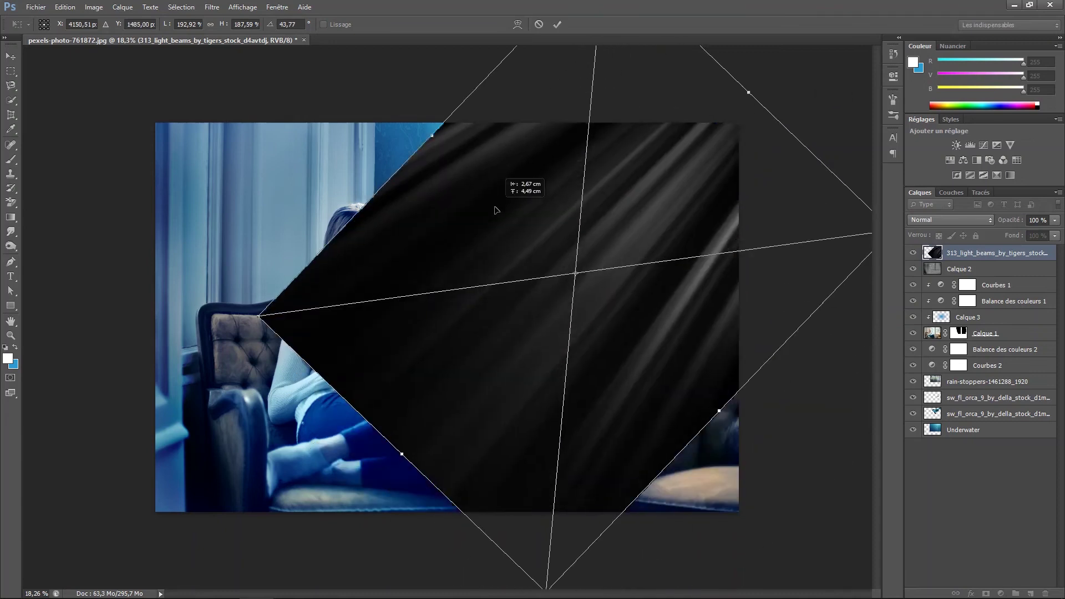
drag(807, 90, 756, 104)
drag(554, 277, 445, 376)
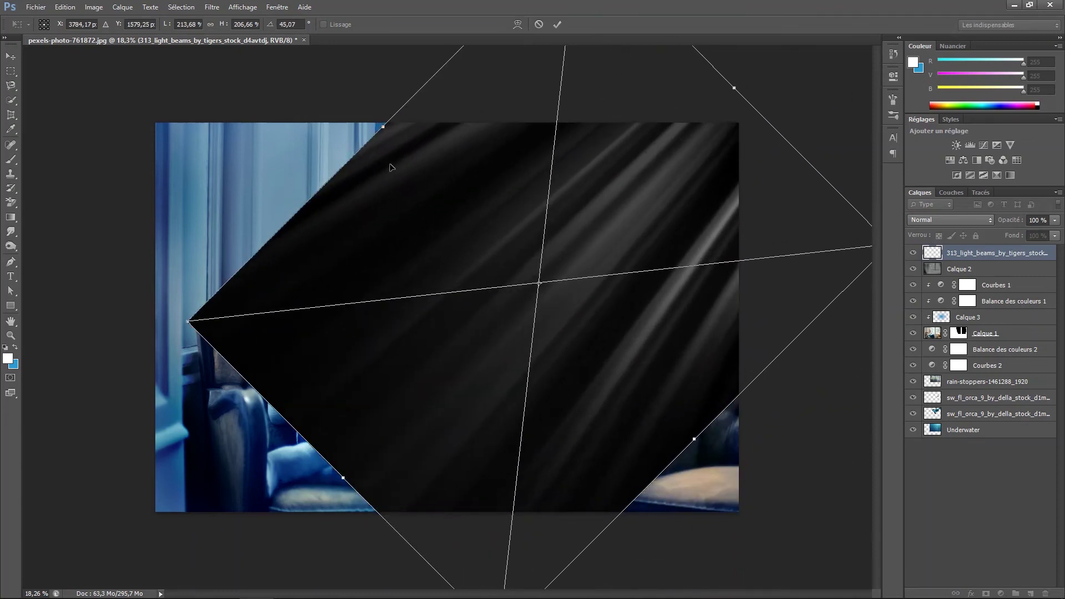
mouse_move(791, 109)
mouse_down()
mouse_move(810, 135)
mouse_move(776, 120)
mouse_up()
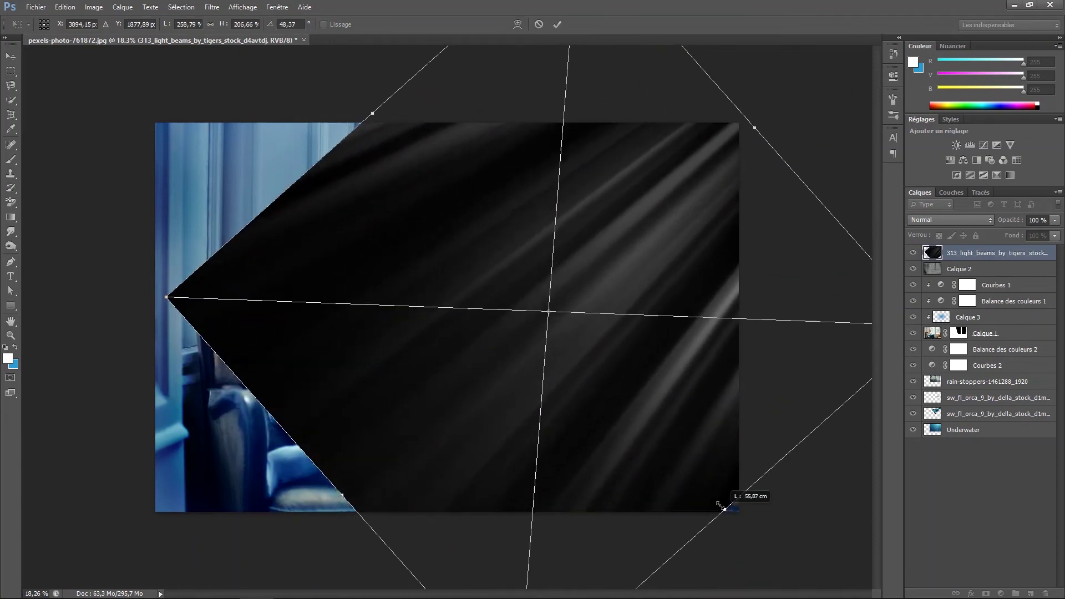
drag(725, 499, 725, 444)
mouse_move(319, 492)
mouse_down()
mouse_move(306, 491)
mouse_move(320, 491)
mouse_up()
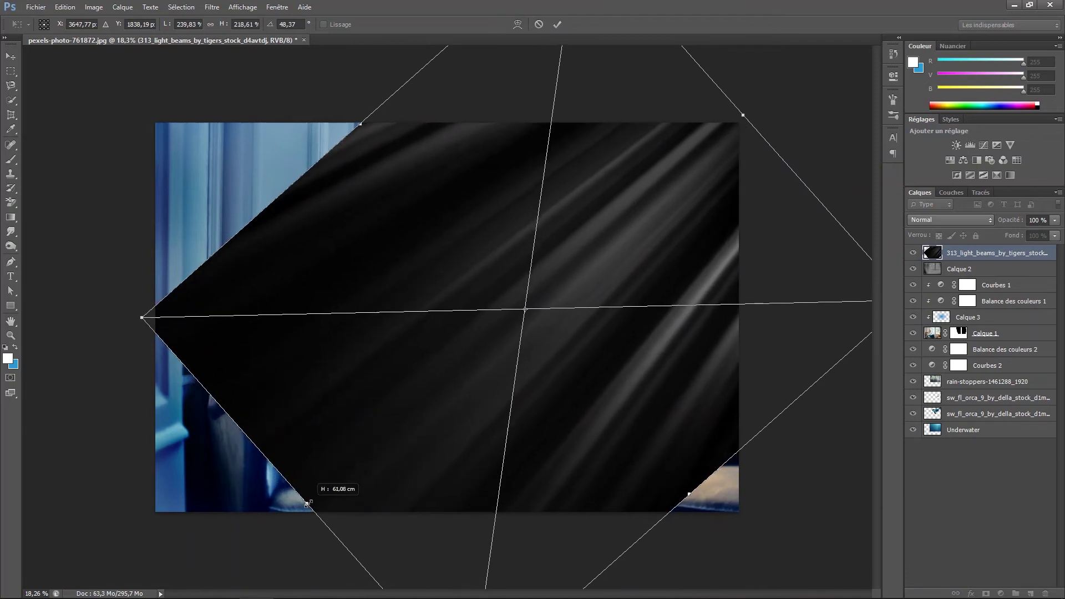
Commit the beams transform and blend the layer in Superposition (Overlay) mode
key(Return)
click(950, 219)
click(950, 433)
click(950, 220)
Brighten the light beams by raising a Ctrl+M curves adjustment
key(Escape)
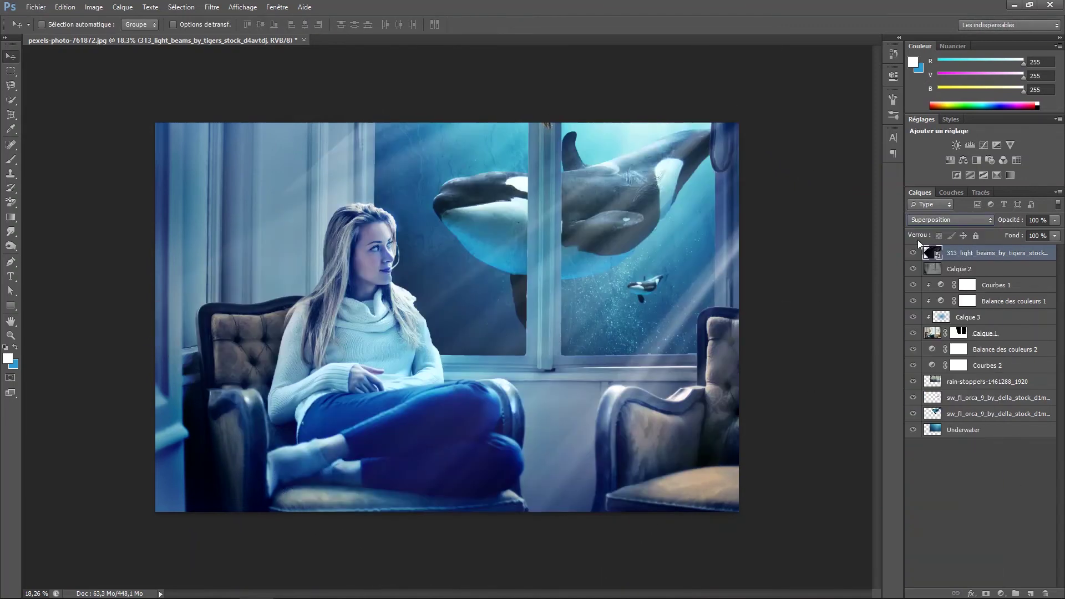
key(ctrl+m)
drag(773, 314, 773, 305)
click(759, 321)
key(Return)
key(v)
Mask the beams off the left wall, legs, right armchair and window edge, then reduce opacity to 84%
key(e)
click(986, 593)
key(b)
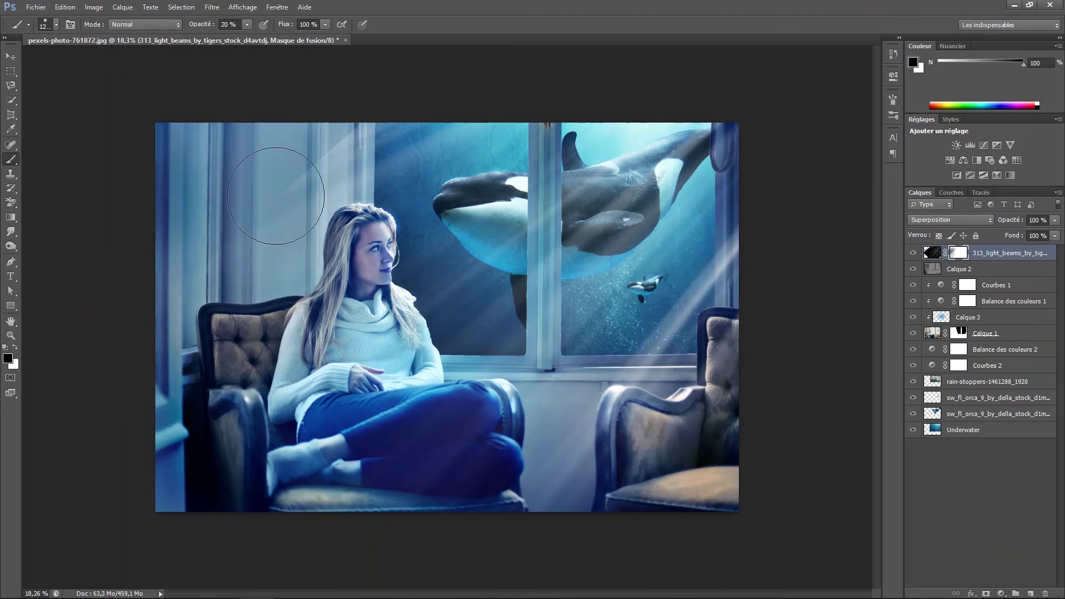
drag(315, 154, 304, 177)
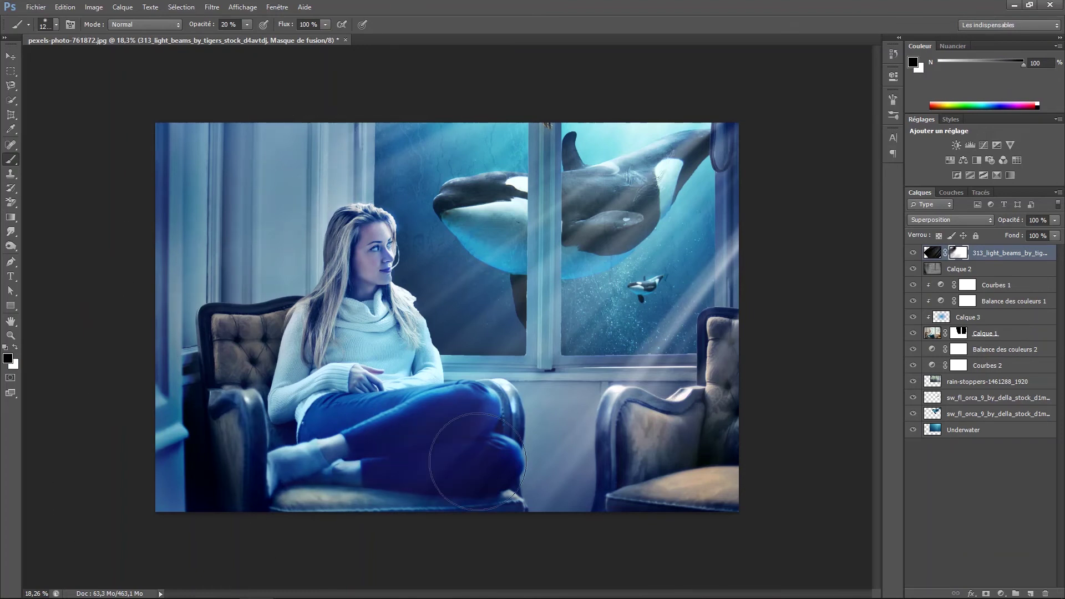
mouse_move(646, 415)
mouse_down()
mouse_move(463, 440)
mouse_move(761, 250)
mouse_move(756, 221)
mouse_up()
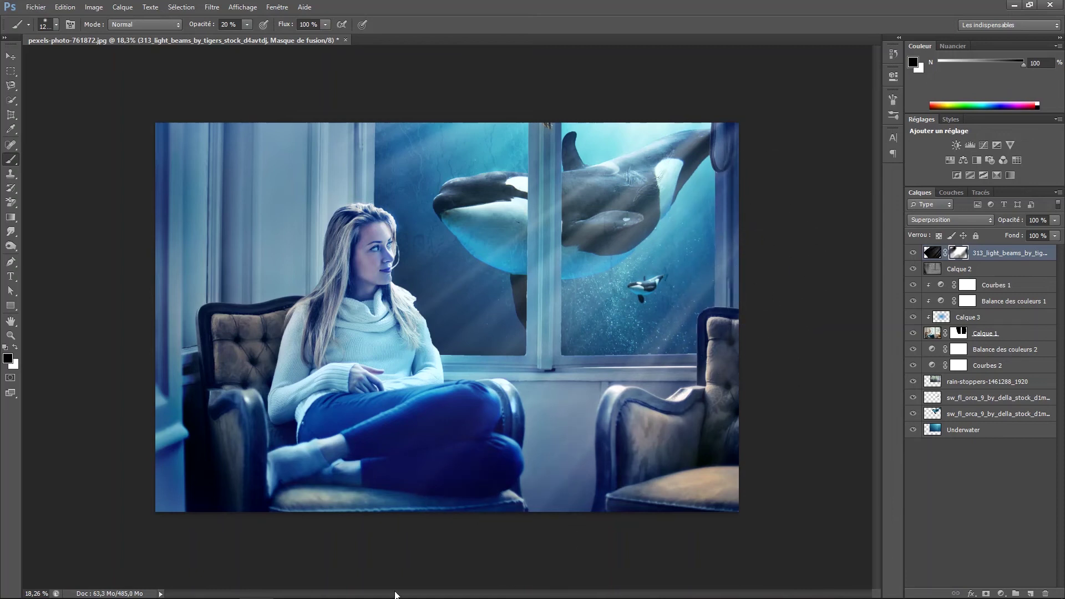
drag(564, 515, 764, 212)
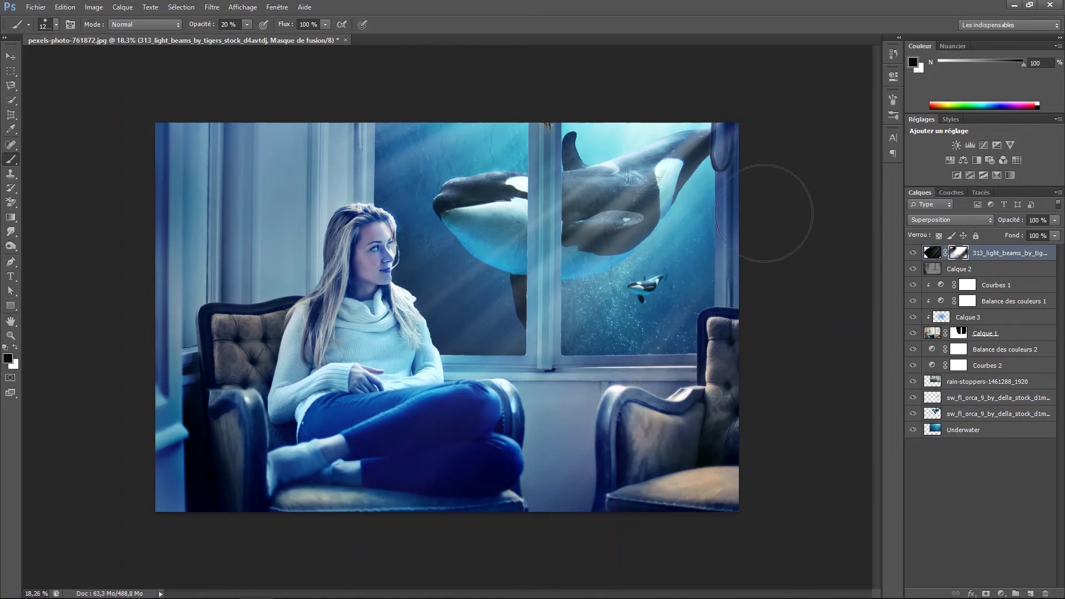
drag(536, 172, 702, 375)
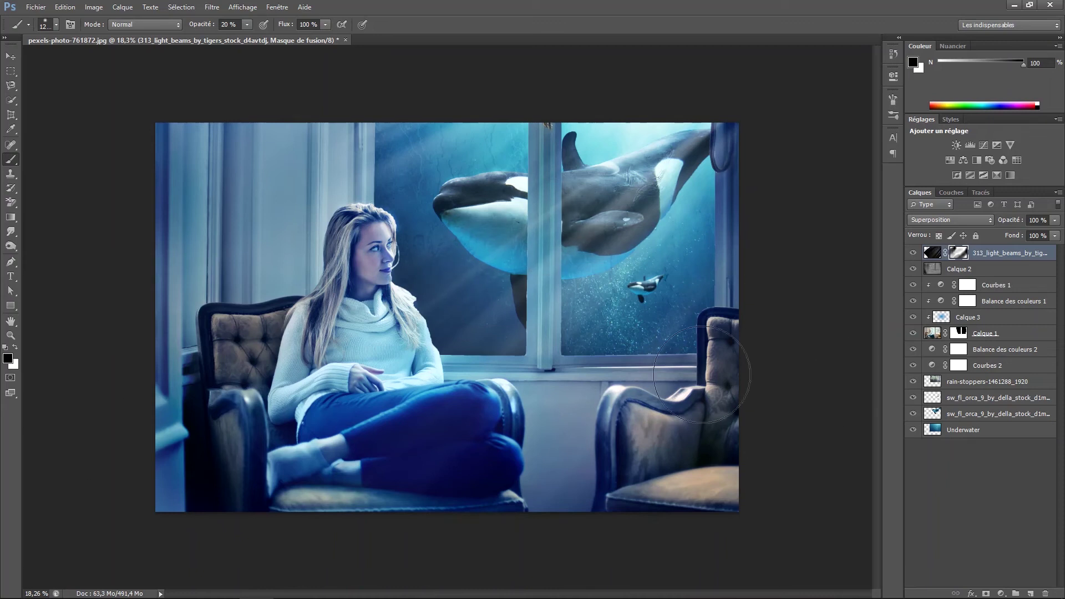
mouse_move(1054, 221)
mouse_down()
mouse_move(1036, 235)
mouse_move(1047, 236)
mouse_up()
Save the composition as a Photoshop PSD file
key(v)
click(35, 7)
click(66, 173)
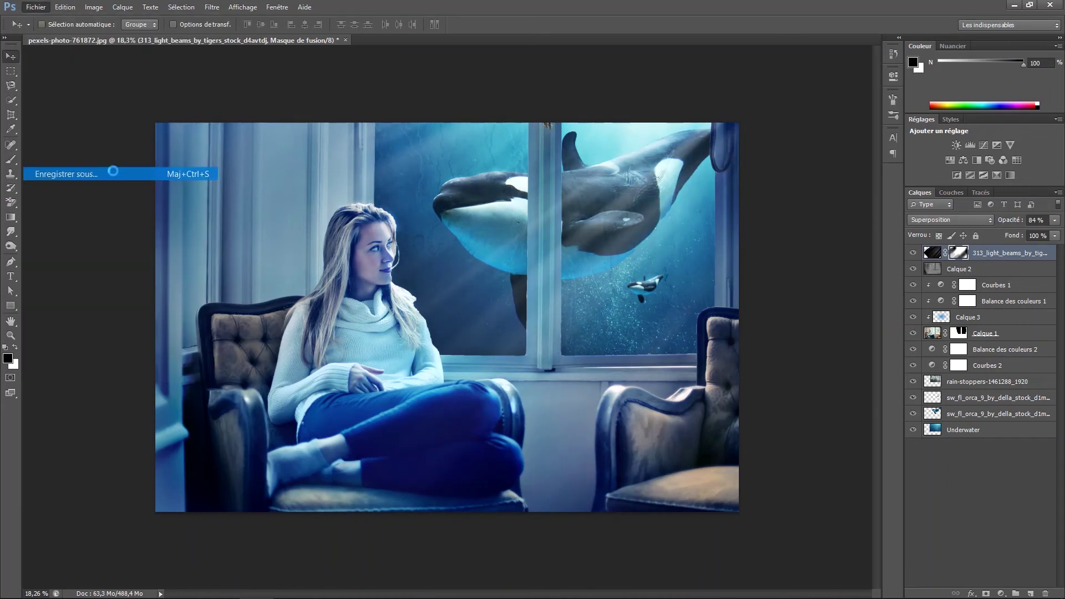
click(735, 303)
key(Return)
Stamp visible layers into Calque 4 and add 4% Gaussian monochromatic noise
key(ctrl+0)
key(ctrl+shift+alt+e)
click(212, 7)
click(414, 160)
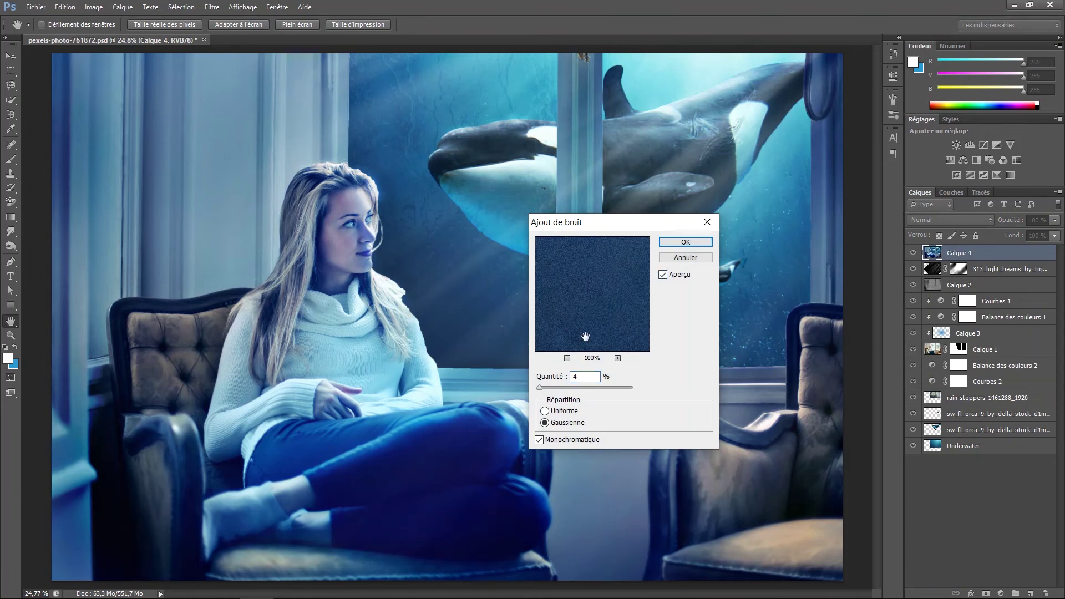
click(682, 257)
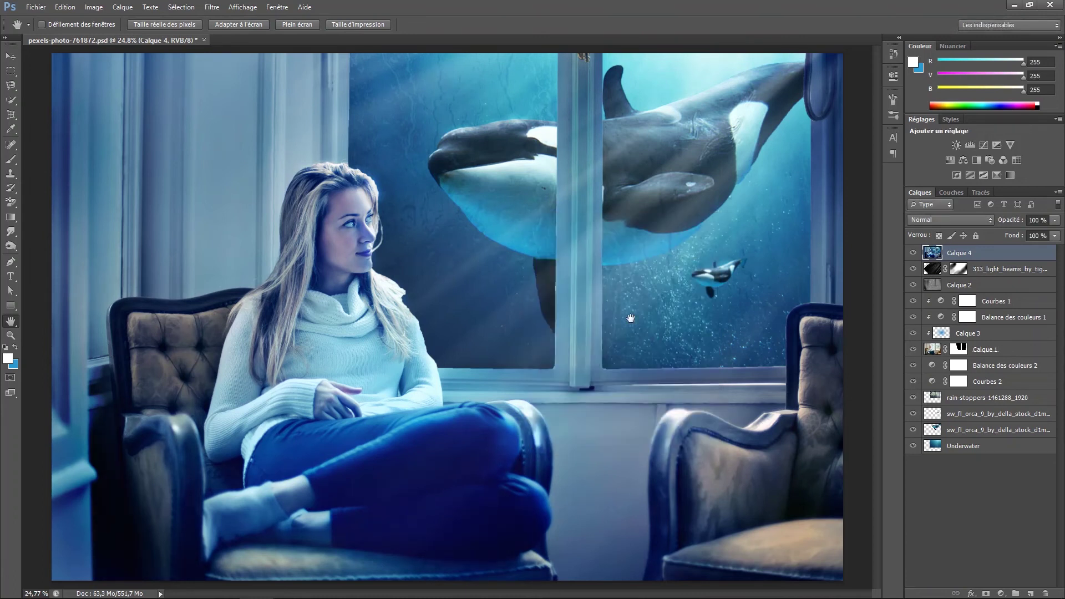
key(ctrl+u)
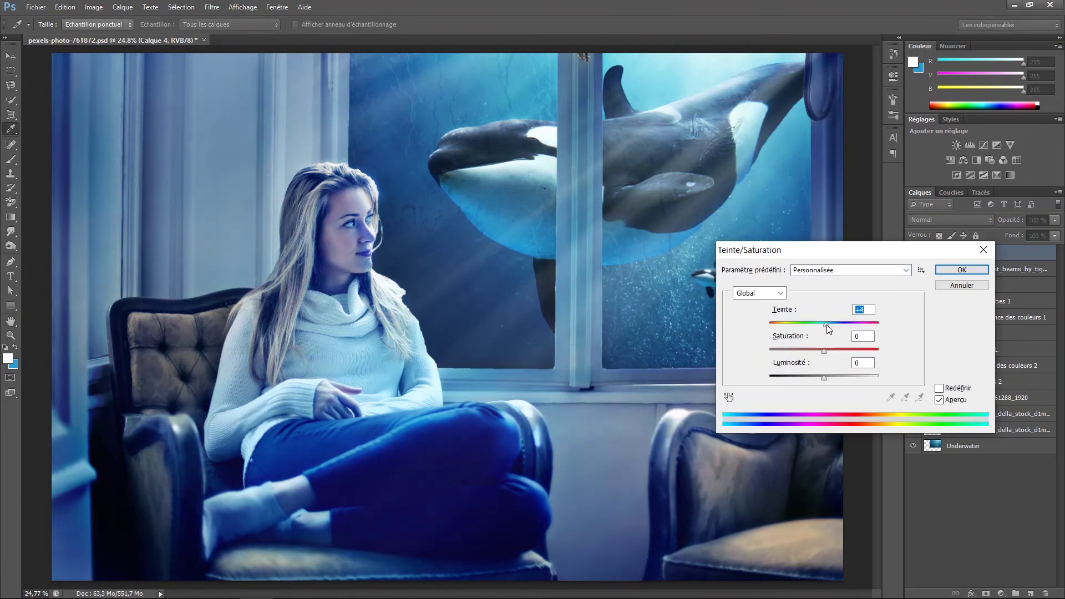
Add a Brightness/Contrast adjustment layer with brightness -36 and contrast 13
click(961, 269)
click(1001, 593)
click(980, 389)
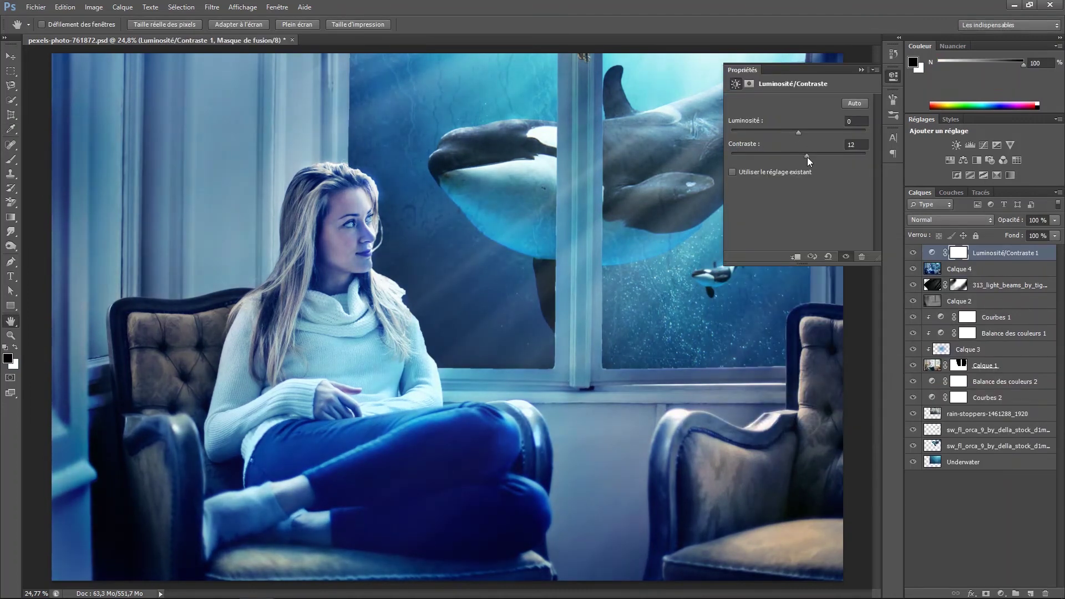
drag(794, 132, 782, 133)
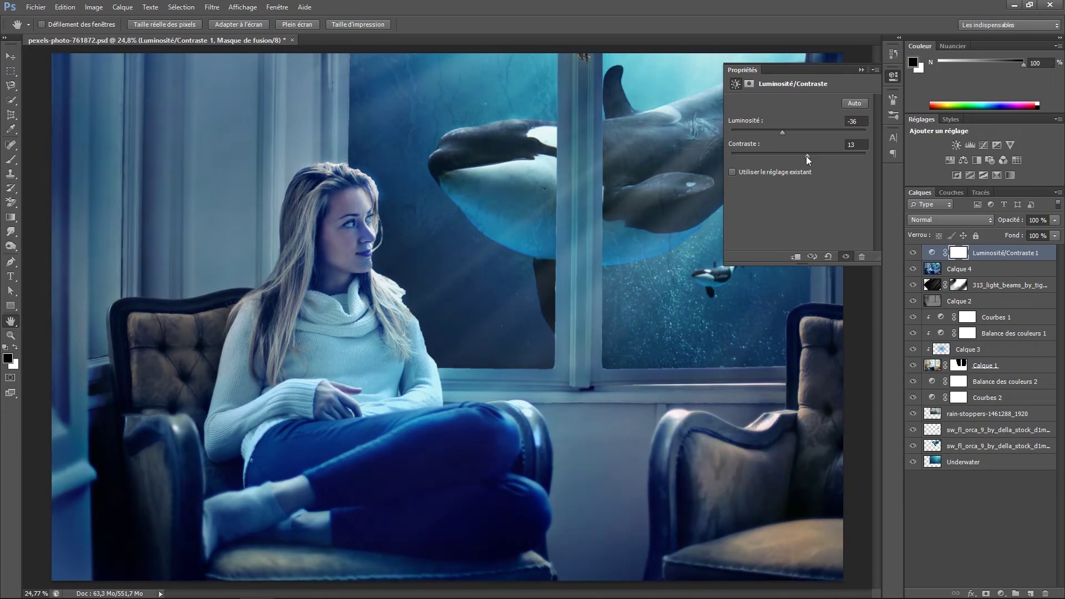
alt+click(986, 593)
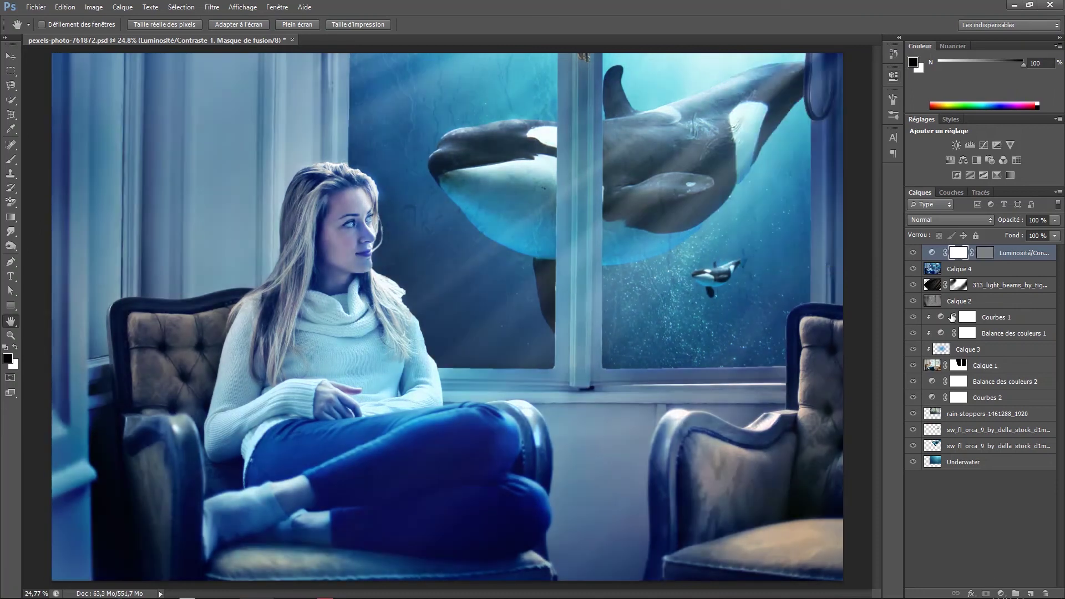
Invert the Brightness/Contrast mask to black, with a white brush ready for painting
key(x)
key(b)
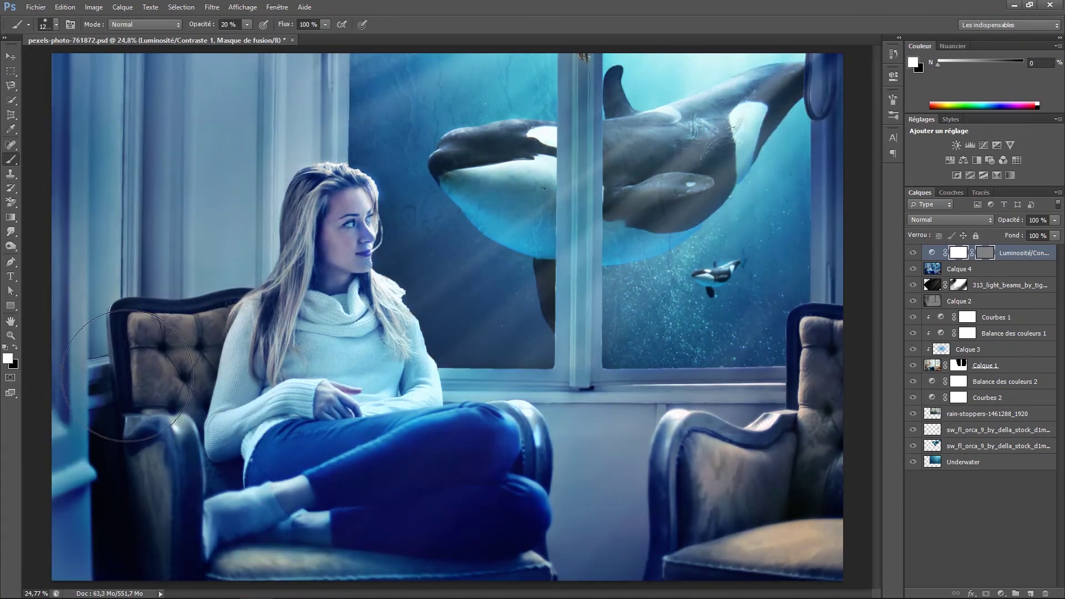
key(ctrl+z)
key(ctrl+i)
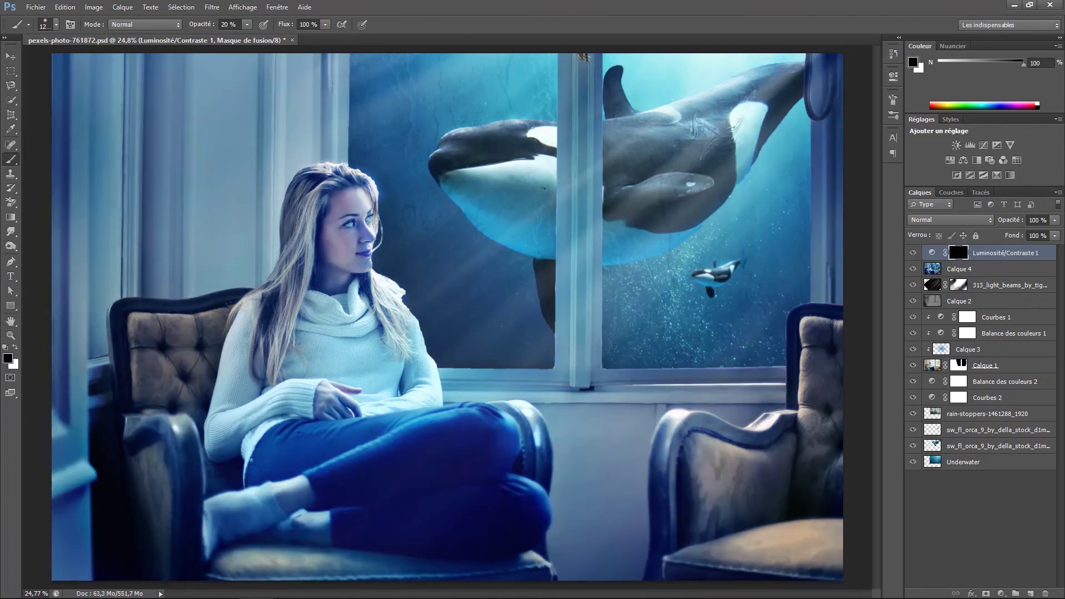
scroll(442, 317, down, 1)
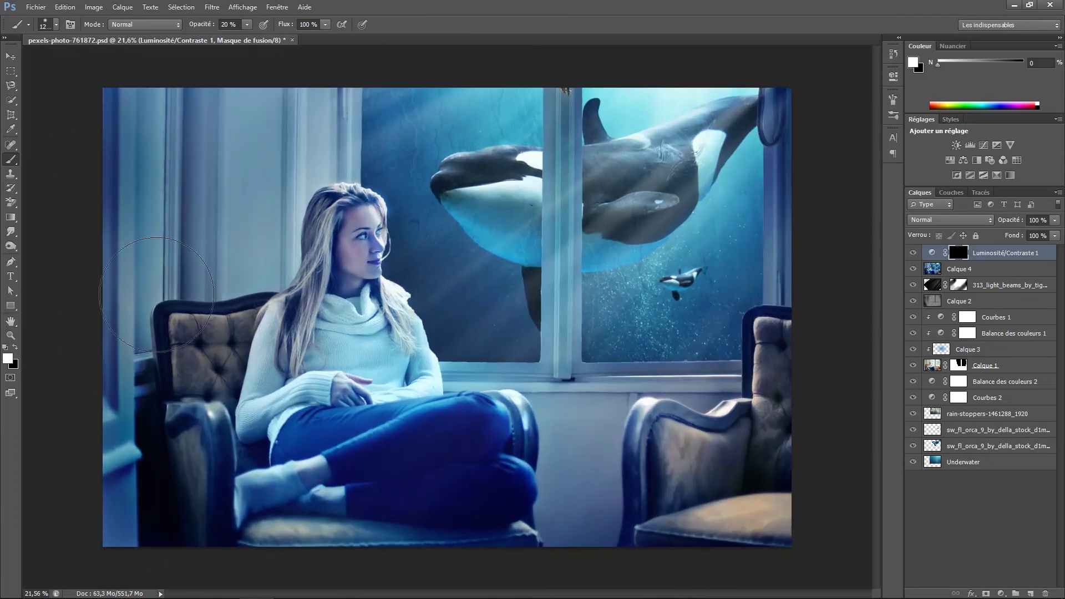
Paint darkening onto the left wall, bottom and right armchair, then stamp visible layers into Calque 5
mouse_move(142, 100)
mouse_down()
mouse_move(117, 369)
mouse_move(119, 570)
mouse_move(95, 143)
mouse_up()
drag(760, 510, 820, 511)
drag(777, 111, 715, 61)
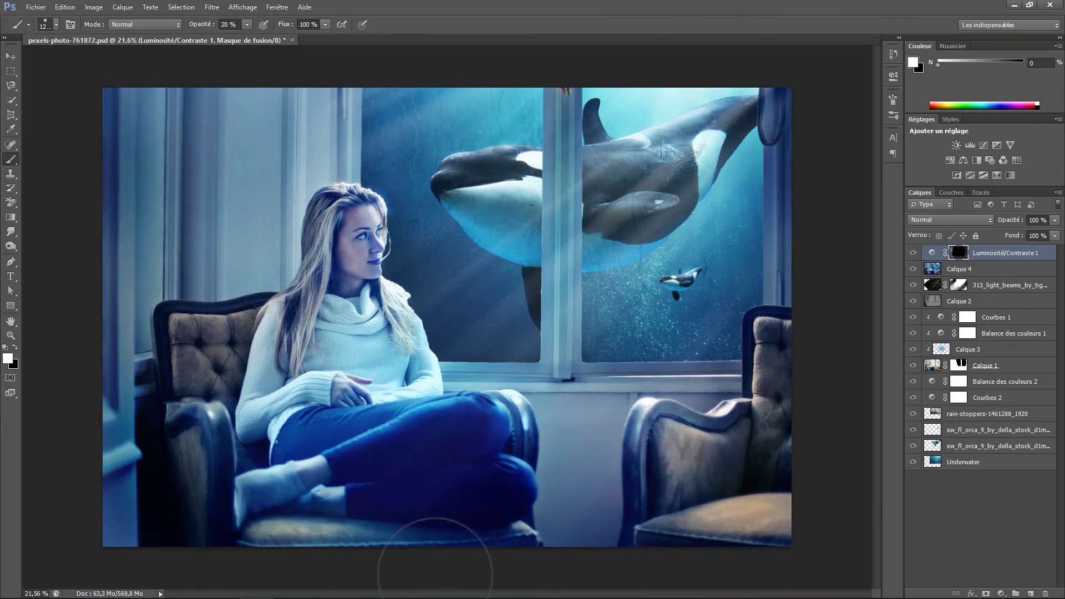
drag(72, 232, 256, 111)
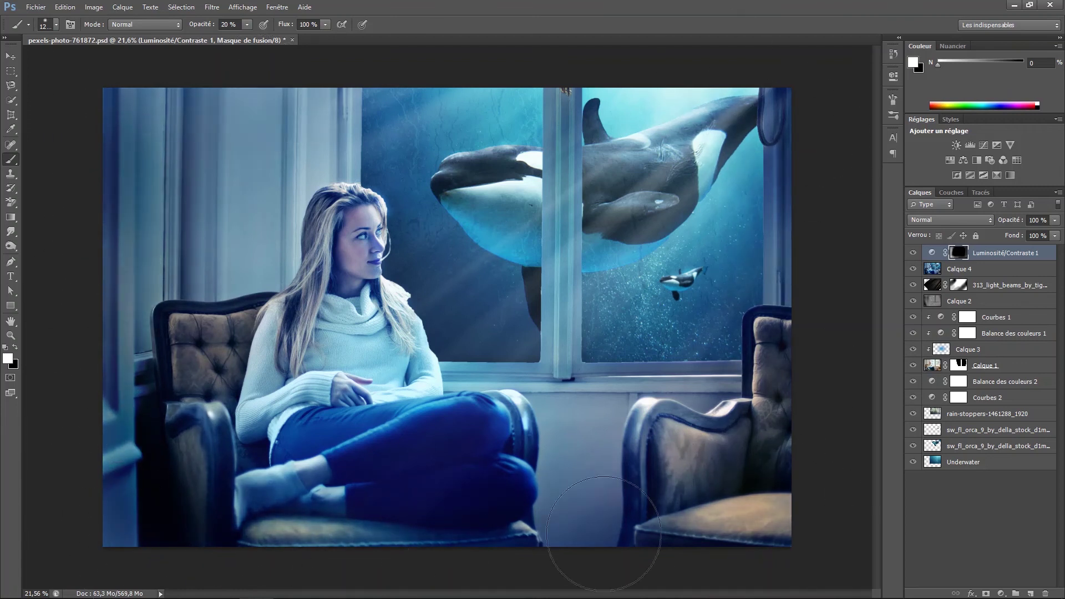
click(913, 253)
click(912, 253)
key(ctrl+shift+alt+e)
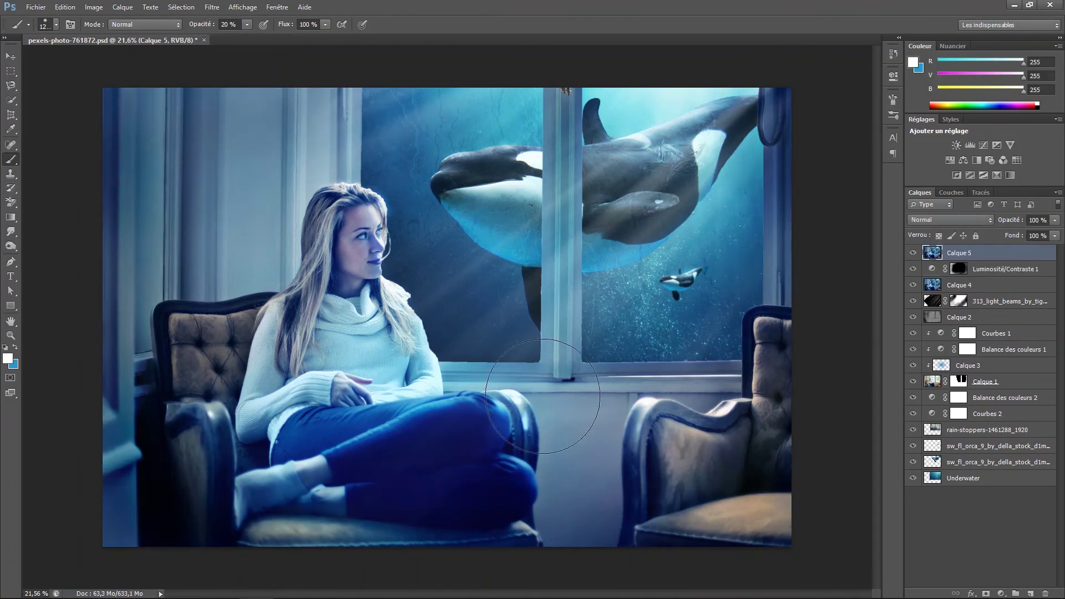
Experiment with a Curves adjustment on the merged layer, raising the red channel curve
key(ctrl+m)
drag(778, 308, 783, 296)
key(ctrl+z)
key(alt+3)
mouse_move(845, 193)
mouse_down()
mouse_move(899, 165)
mouse_move(825, 151)
mouse_up()
key(Return)
Add a Color Balance adjustment layer shifting Midtones Cyan/Red to +19
click(1001, 594)
key(Escape)
key(ctrl+b)
drag(741, 160, 711, 161)
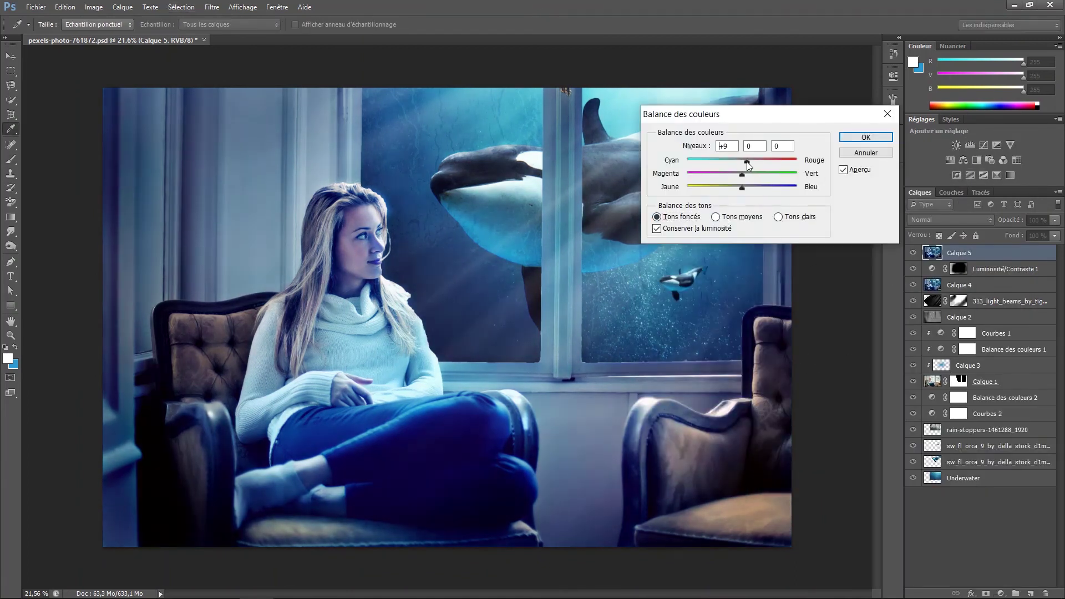
key(Escape)
click(1000, 593)
click(942, 446)
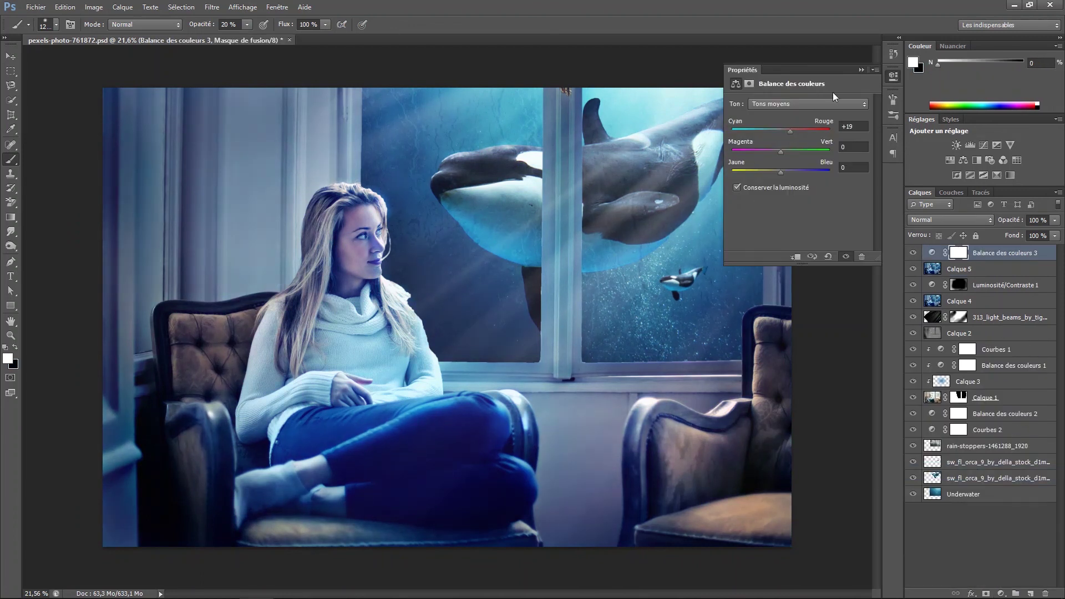
click(951, 523)
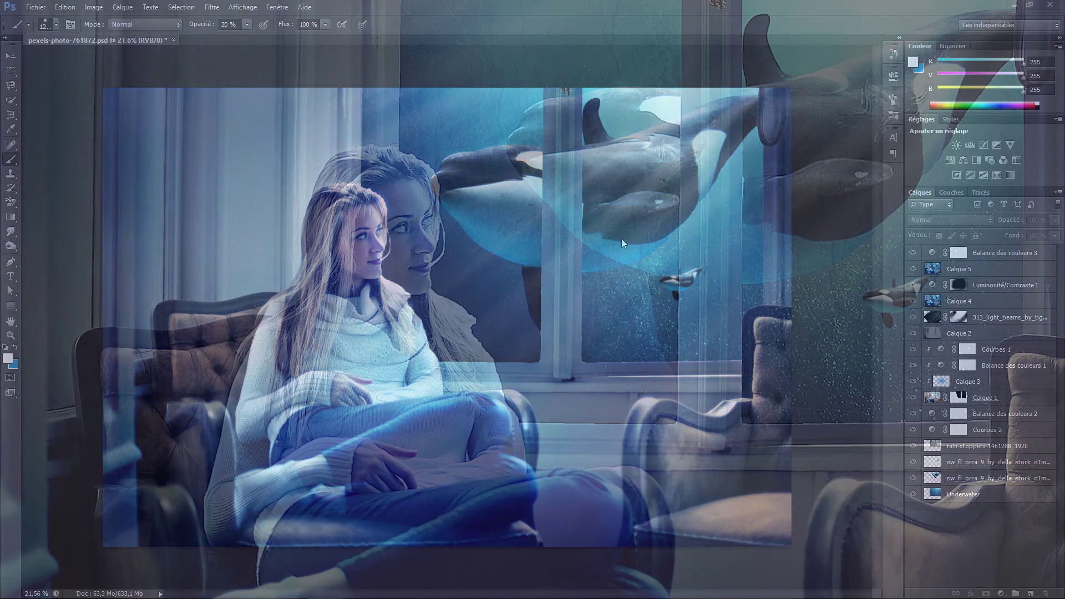